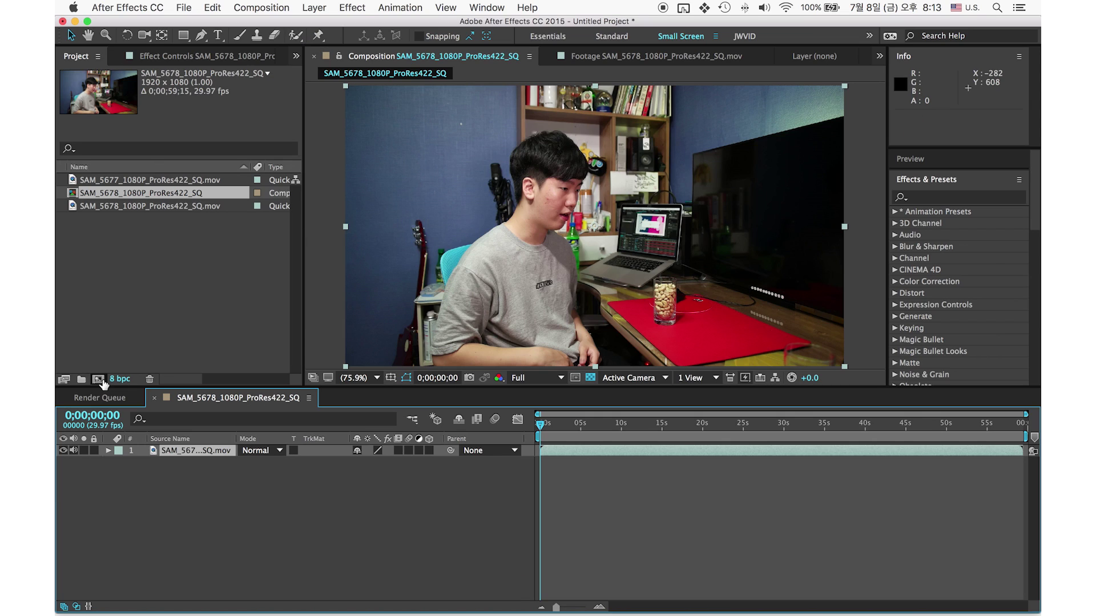
Undo the composition just made and create a new one from the SAM_5678_1080P_ProRes422_SQ.mov footage
{"action": "key", "text": "cmd+z"}
{"action": "left_click_drag", "start_coordinate": [159, 192], "coordinate": [285, 509]}
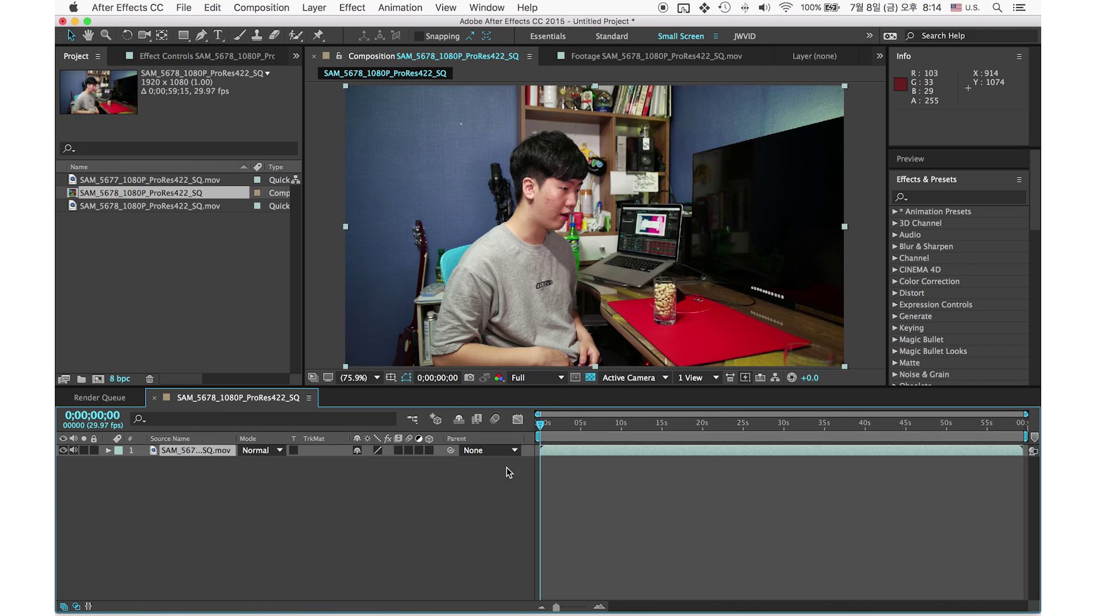
Undo the accidental layer time change and set the work area start at 0;00;41;29
{"action": "left_click_drag", "start_coordinate": [556, 438], "coordinate": [889, 440]}
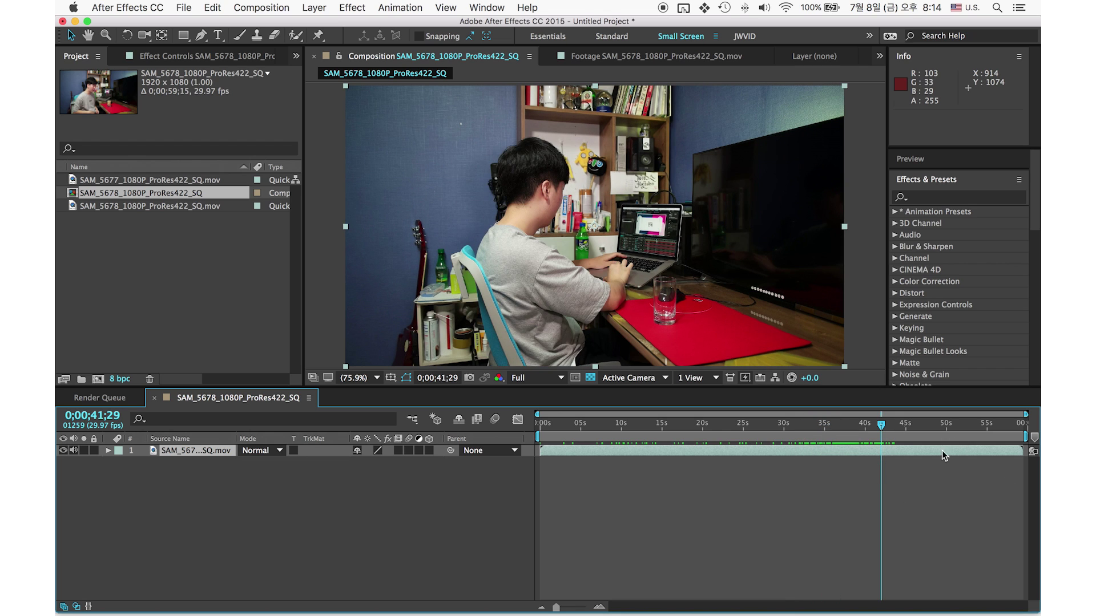
{"action": "key", "text": "super+z"}
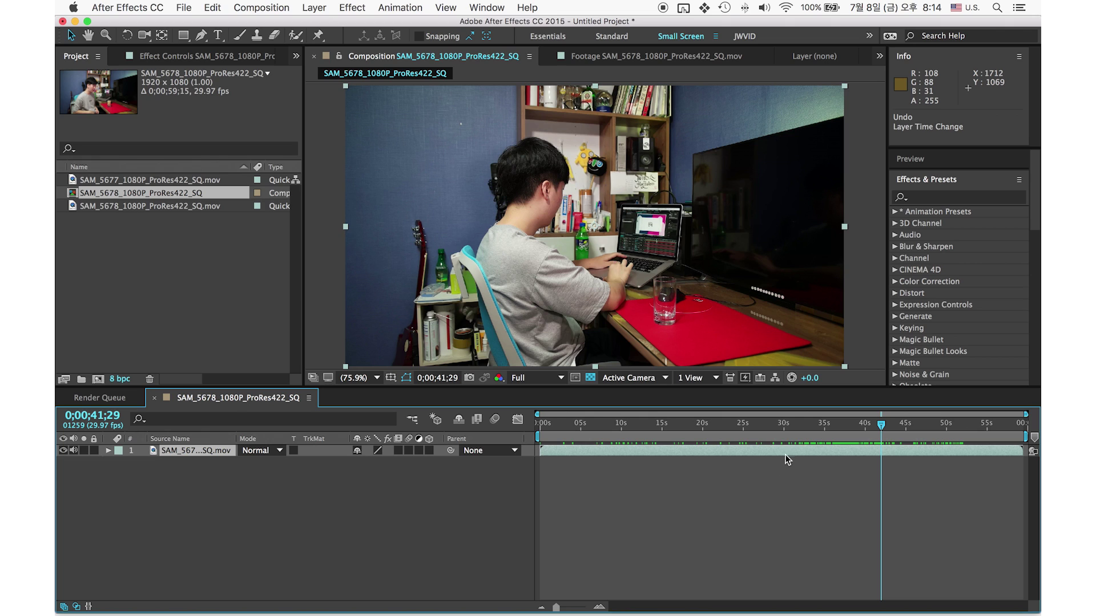
{"action": "key", "text": "b"}
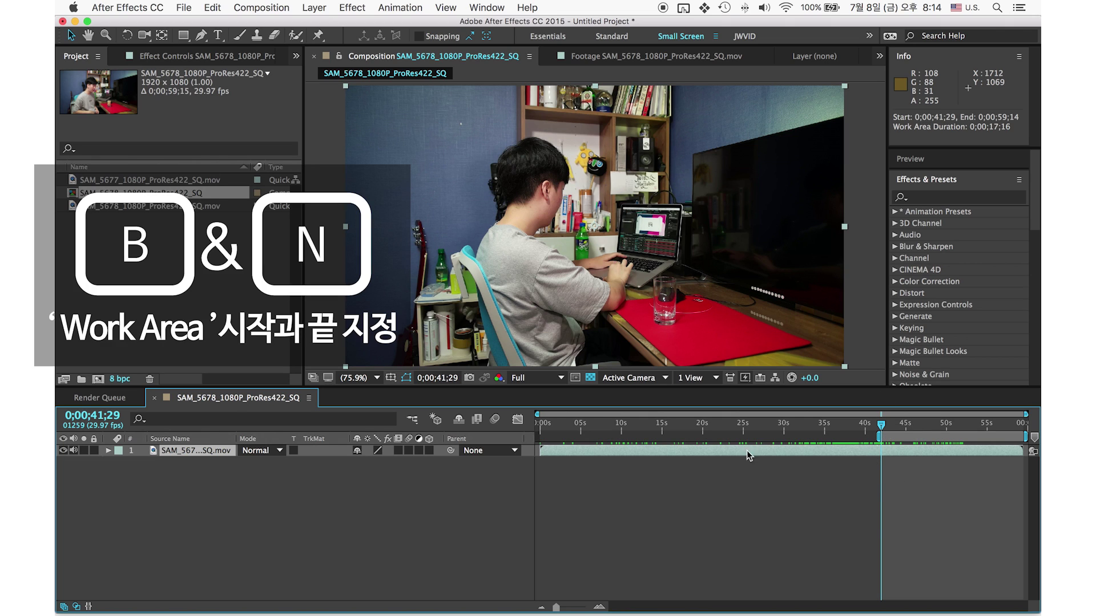
Set the work area end at 0;00;54;28 and trim the composition to the work area
{"action": "left_click", "coordinate": [898, 423]}
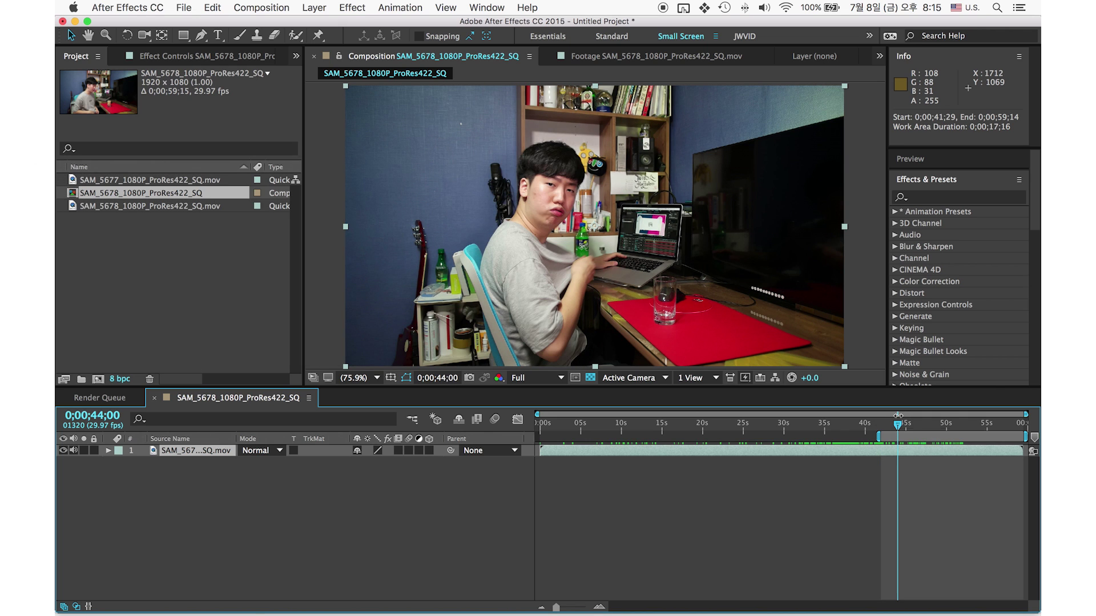
{"action": "left_click_drag", "start_coordinate": [898, 424], "coordinate": [986, 454]}
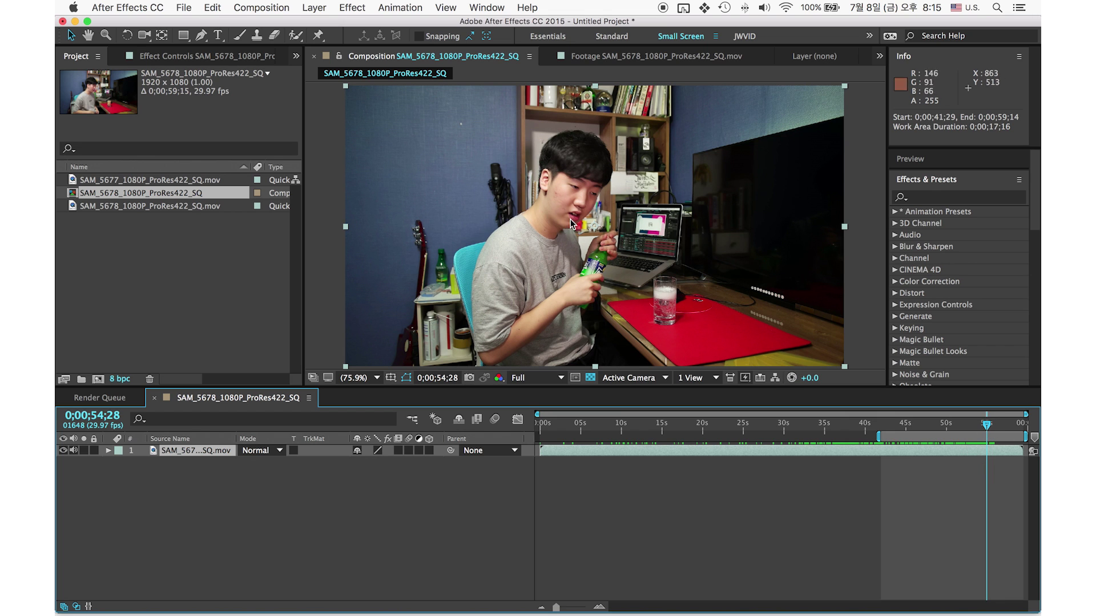
{"action": "scroll", "coordinate": [594, 207], "scroll_direction": "up", "scroll_amount": 5}
{"action": "scroll", "coordinate": [595, 207], "scroll_direction": "down", "scroll_amount": 7}
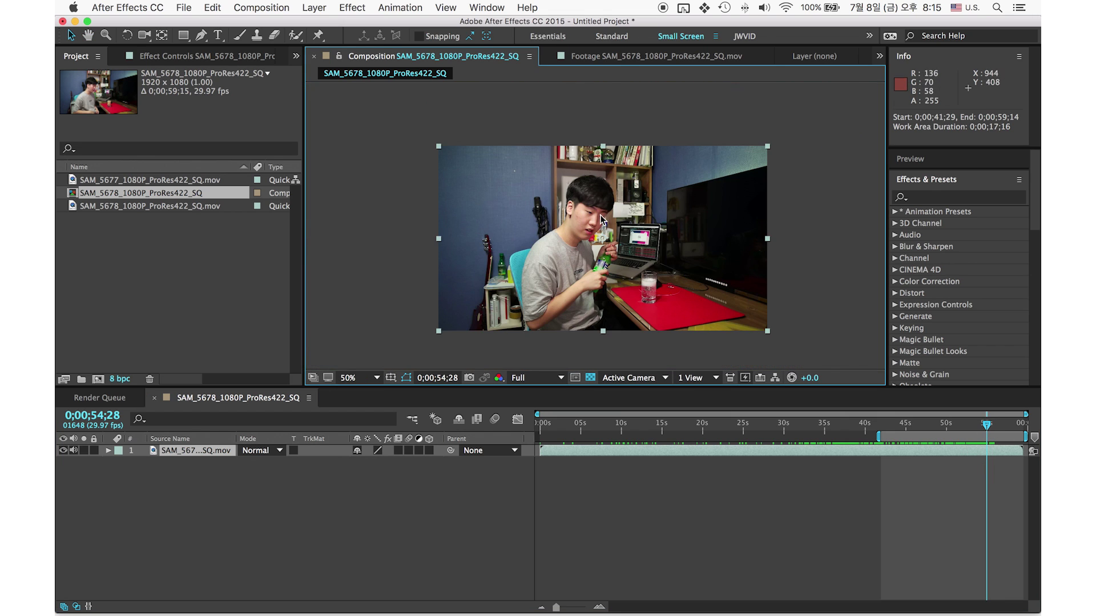
{"action": "scroll", "coordinate": [601, 214], "scroll_direction": "up", "scroll_amount": 2}
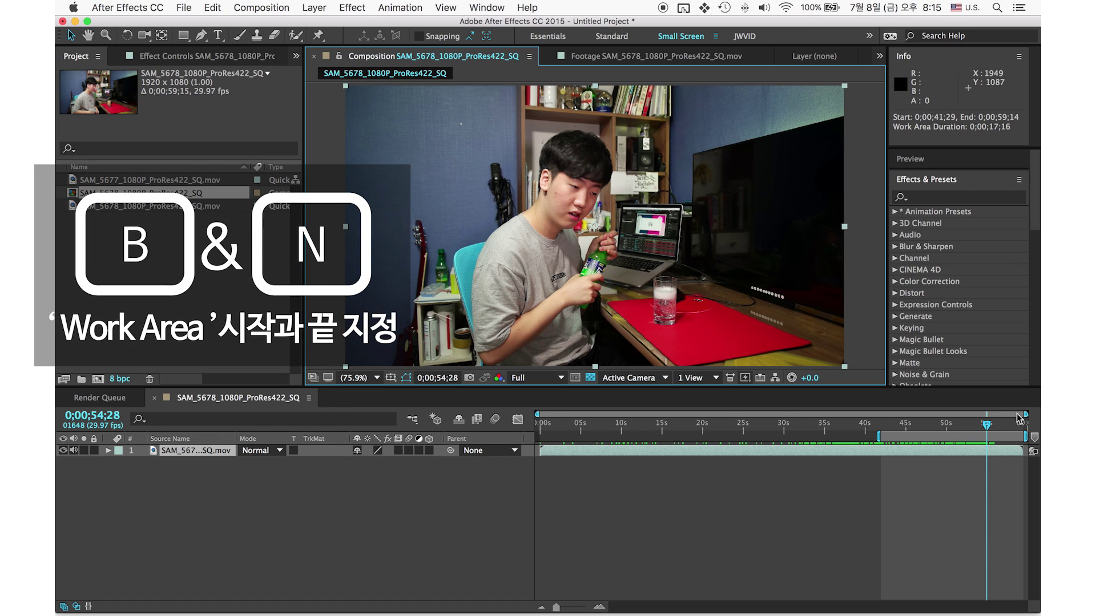
{"action": "key", "text": "n"}
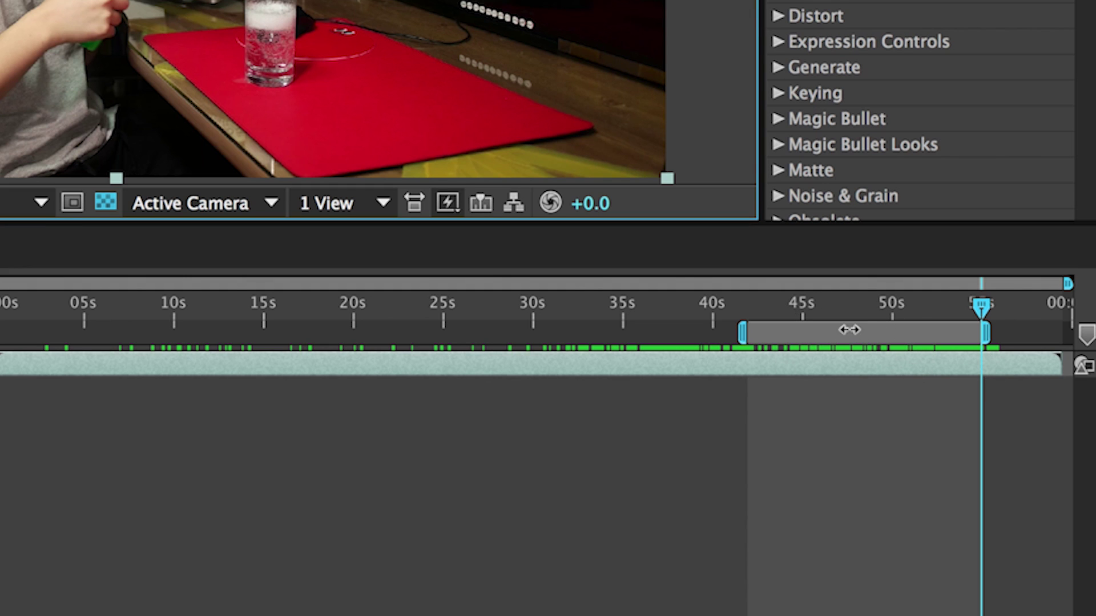
{"action": "right_click", "coordinate": [840, 342]}
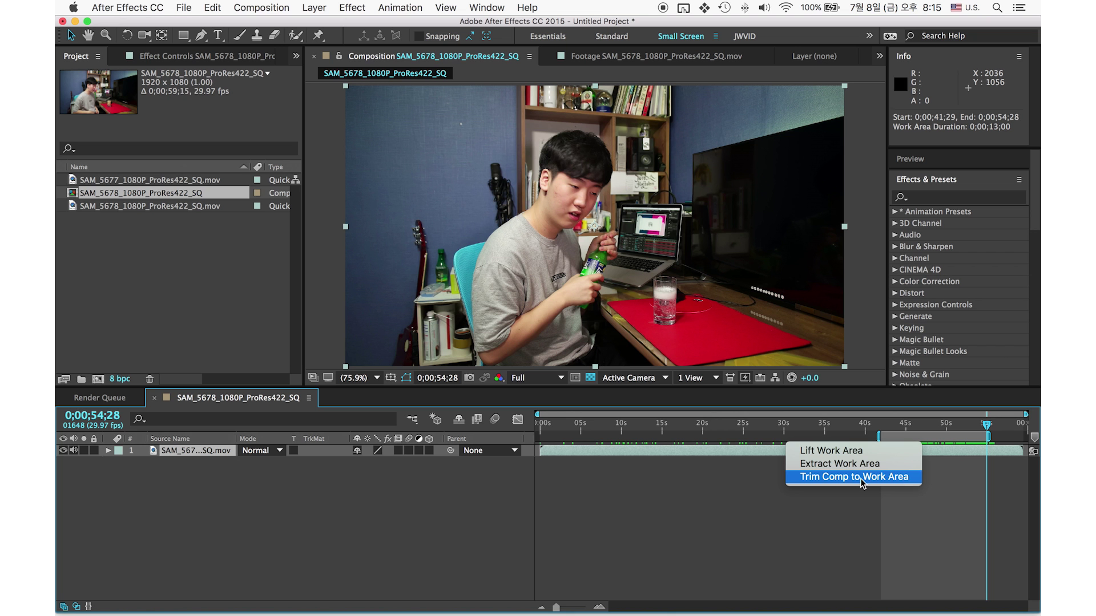
{"action": "left_click", "coordinate": [703, 434]}
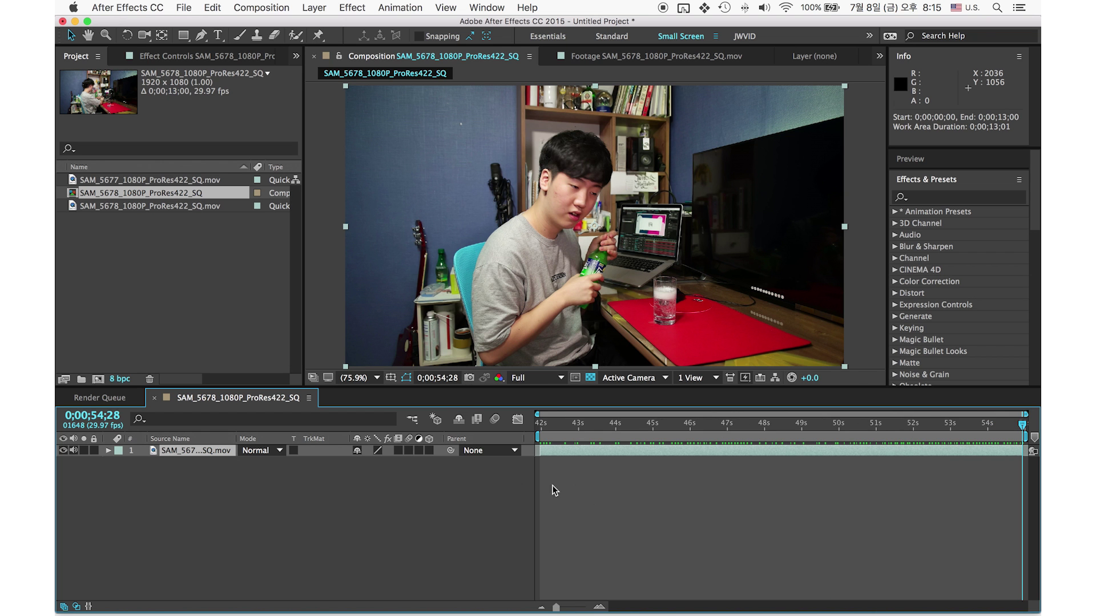
Move to 0;00;49;04, where the drink is being poured, and add SAM_5677_1080P_ProRes422_SQ.mov above the existing layer near that time
{"action": "left_click", "coordinate": [554, 425]}
{"action": "left_click_drag", "start_coordinate": [539, 454], "coordinate": [807, 457]}
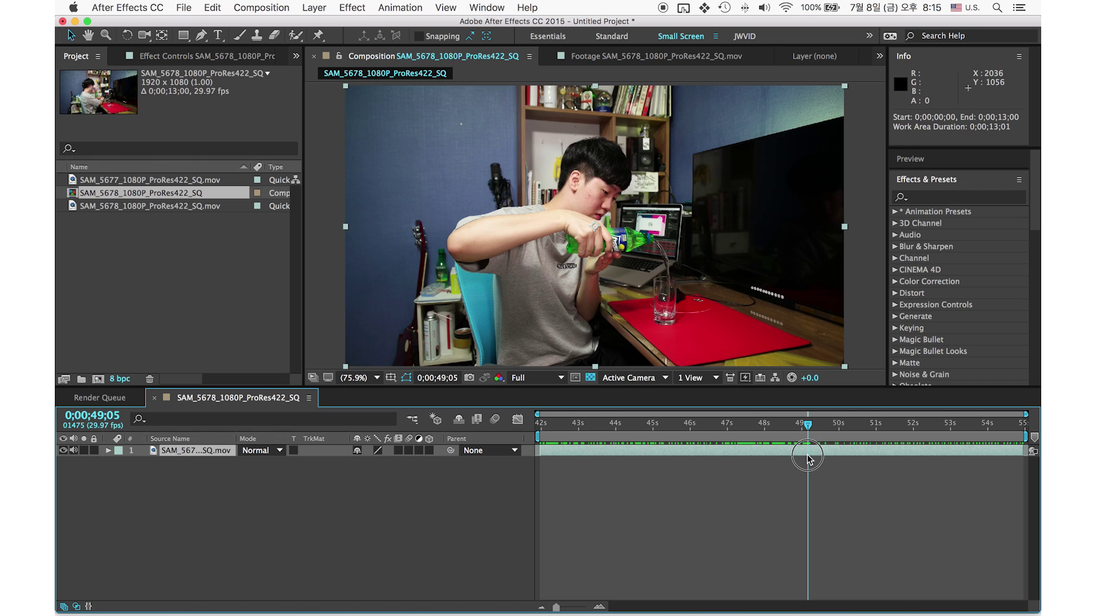
{"action": "scroll", "coordinate": [697, 276], "scroll_direction": "up", "scroll_amount": 5}
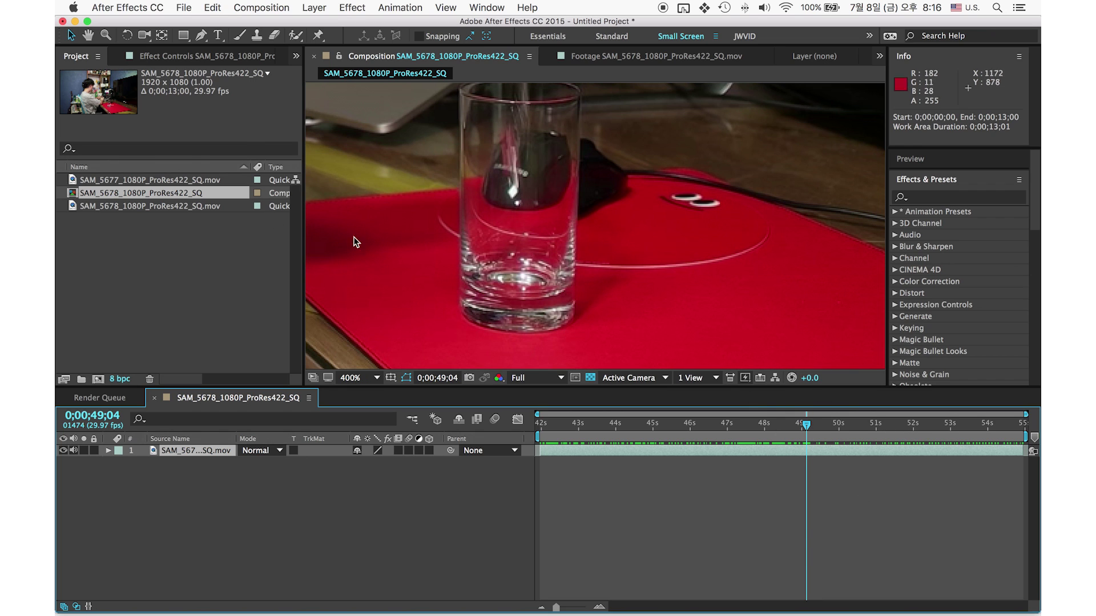
{"action": "left_click_drag", "start_coordinate": [188, 179], "coordinate": [703, 447]}
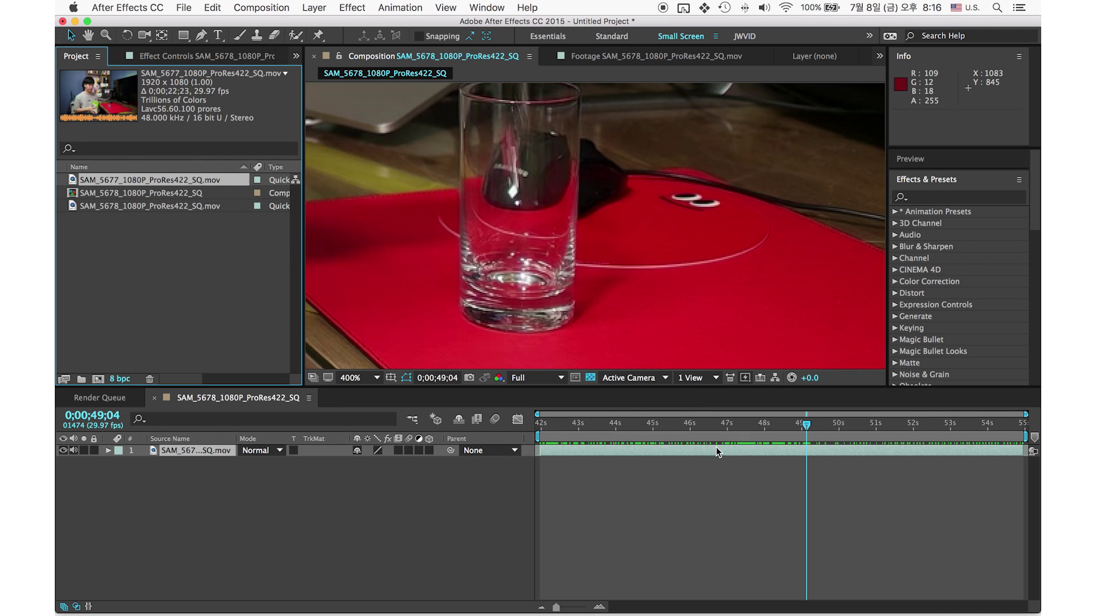
{"action": "left_click_drag", "start_coordinate": [183, 183], "coordinate": [822, 451]}
{"action": "left_click_drag", "start_coordinate": [923, 450], "coordinate": [902, 455]}
{"action": "scroll", "coordinate": [697, 303], "scroll_direction": "down", "scroll_amount": 2}
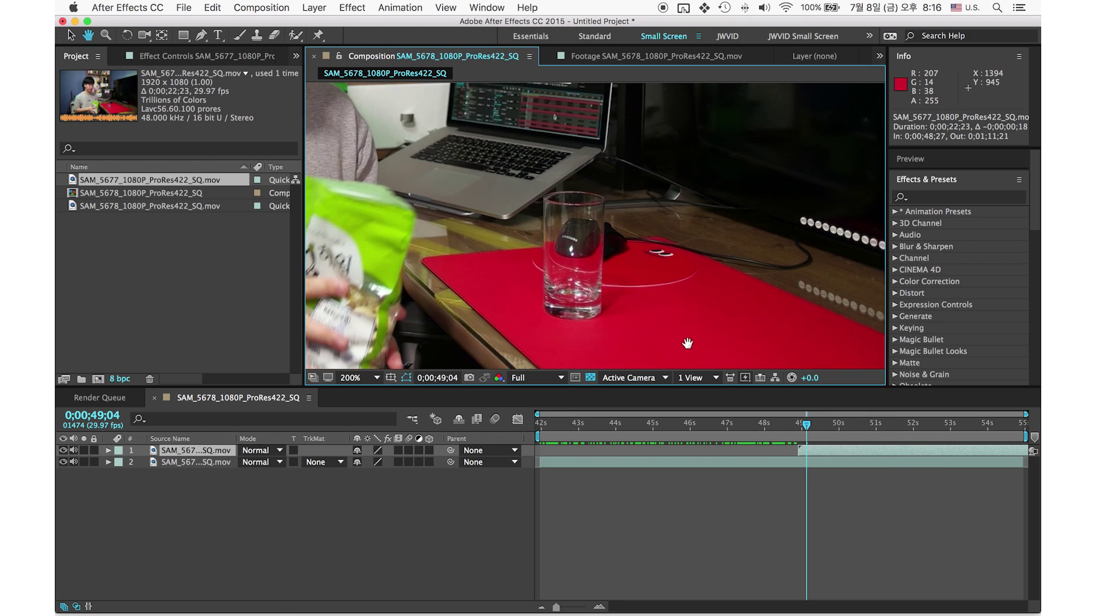
Slide the SAM_5677 layer earlier to start at 0;00;36;03, so that the nuts drop into the glass at 0;00;49;04
{"action": "scroll", "coordinate": [687, 340], "scroll_direction": "down", "scroll_amount": 2}
{"action": "left_click_drag", "start_coordinate": [950, 456], "coordinate": [626, 460]}
{"action": "left_click", "coordinate": [887, 459]}
{"action": "left_click_drag", "start_coordinate": [886, 459], "coordinate": [835, 467]}
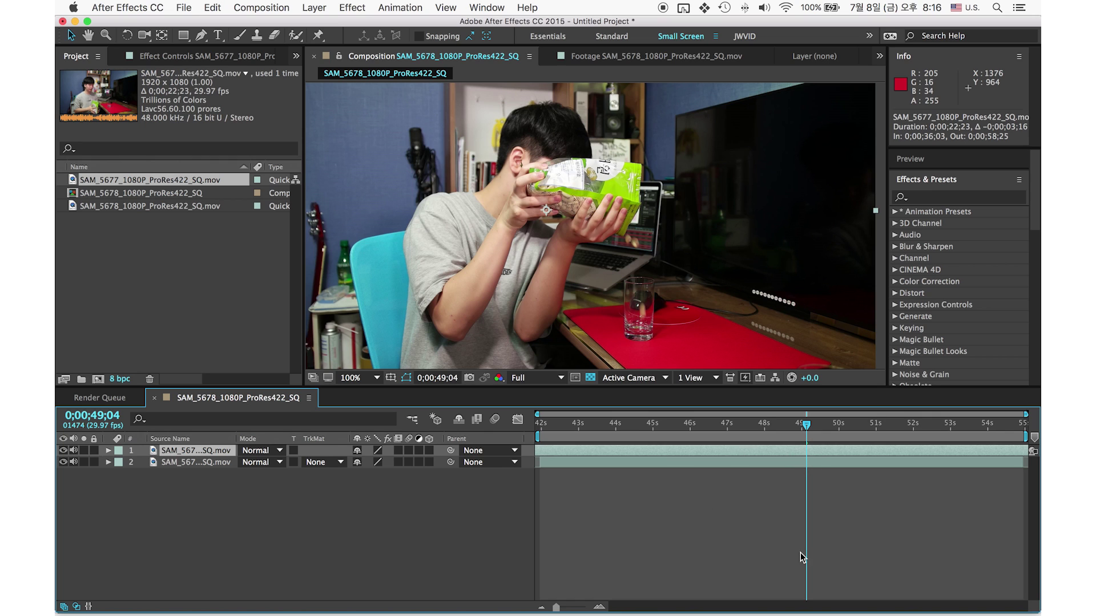
Trim the SAM_5677 layer to start at 0;00;49;04 and end at 0;00;52;19
{"action": "key", "text": "alt+bracketleft"}
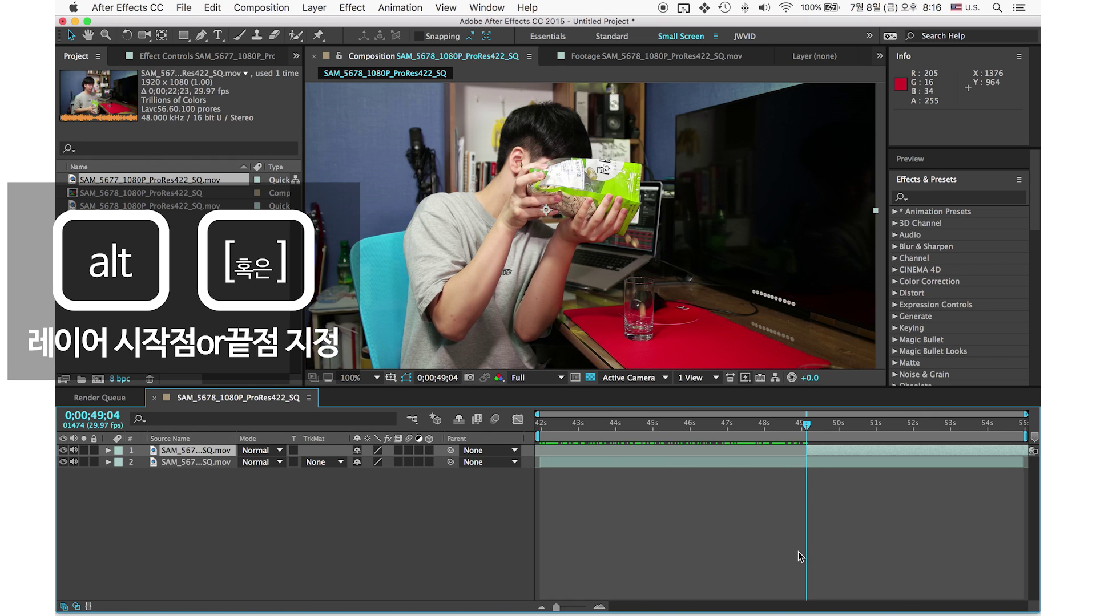
{"action": "left_click_drag", "start_coordinate": [805, 429], "coordinate": [934, 481]}
{"action": "key", "text": "alt+bracketright"}
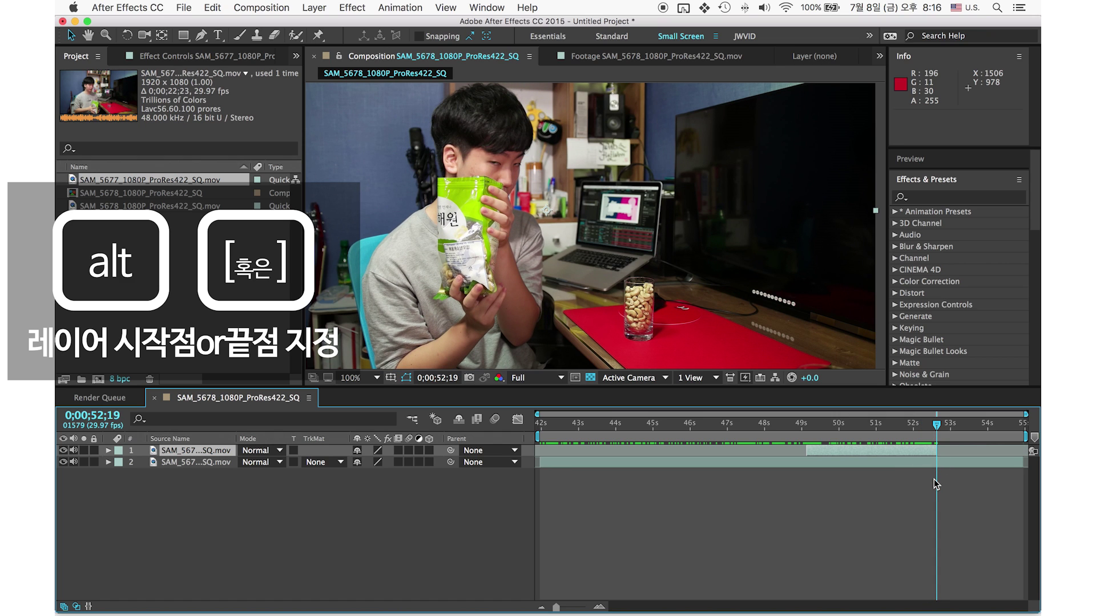
{"action": "key", "text": "Page_Up"}
{"action": "key", "text": "Page_Up"}
{"action": "key", "text": "Page_Up"}
{"action": "key", "text": "Page_Up"}
{"action": "key", "text": "Page_Up"}
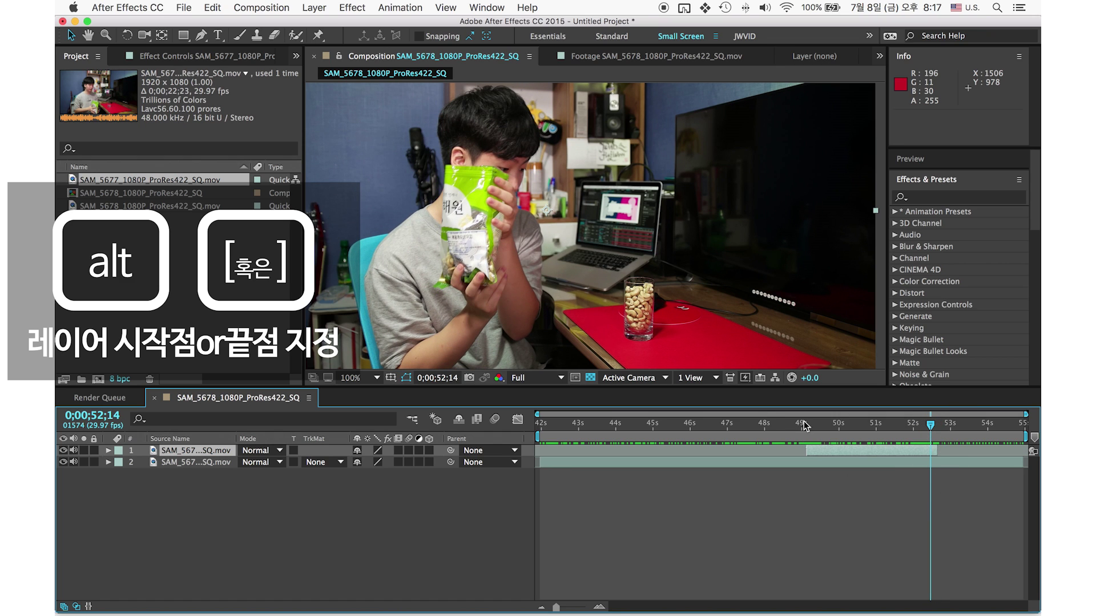
Draw a closed Pen mask around the glass on the SAM_5677 layer at 0;00;49;04, following its rim, sides and curved base
{"action": "left_click_drag", "start_coordinate": [805, 429], "coordinate": [817, 482]}
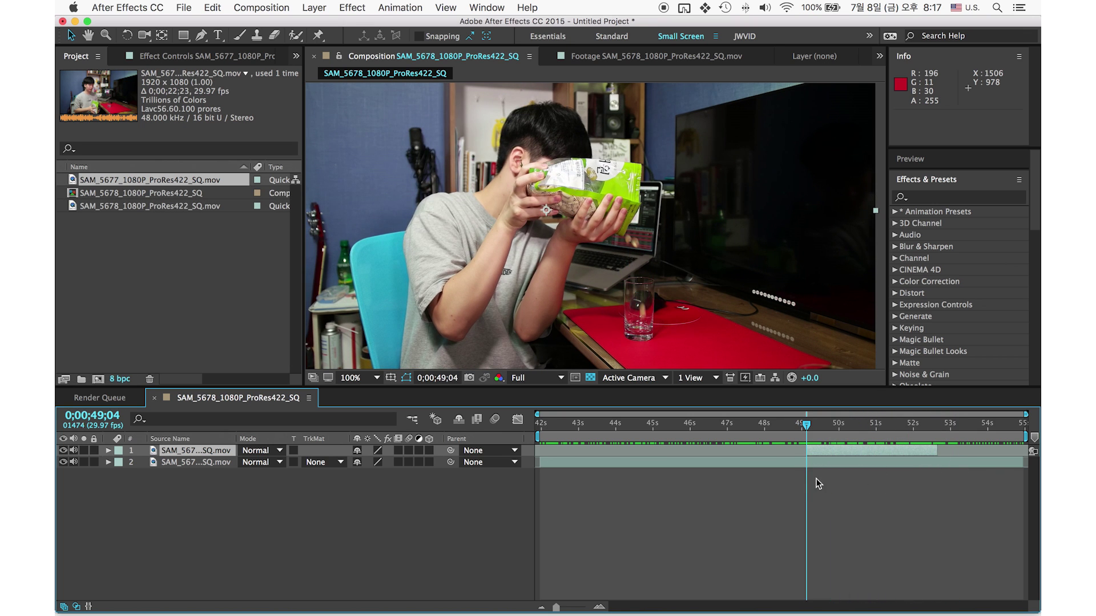
{"action": "scroll", "coordinate": [707, 334], "scroll_direction": "up", "scroll_amount": 4}
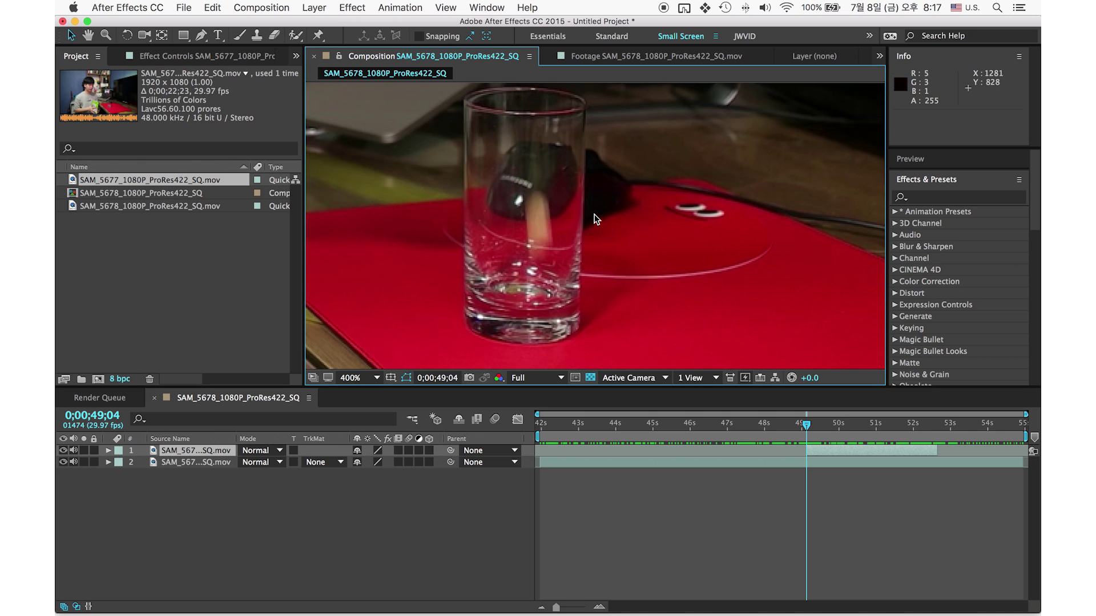
{"action": "left_click", "coordinate": [838, 451]}
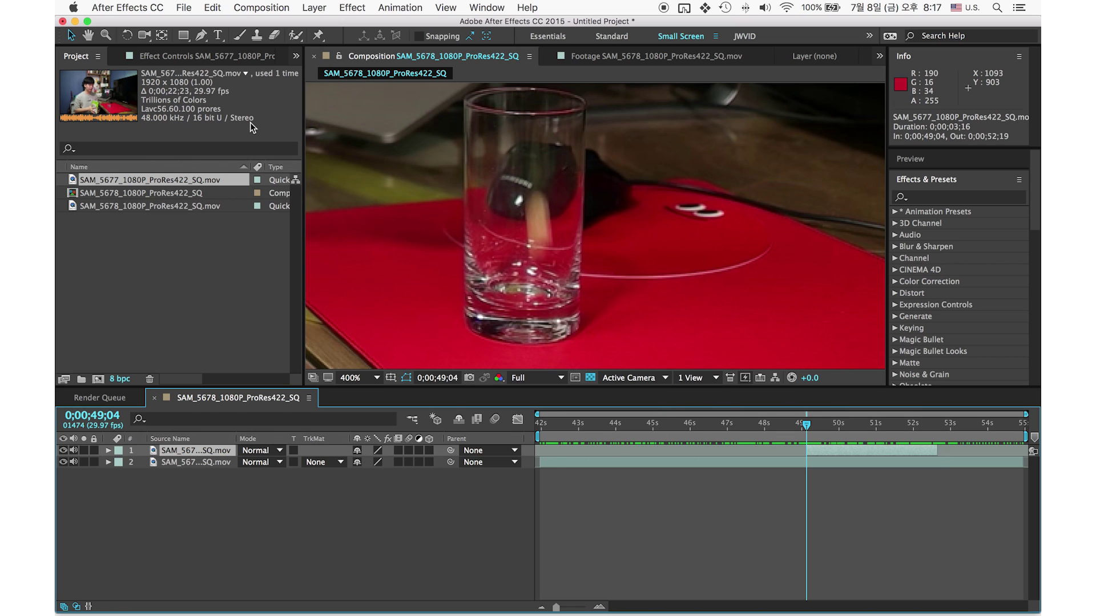
{"action": "left_click", "coordinate": [202, 38]}
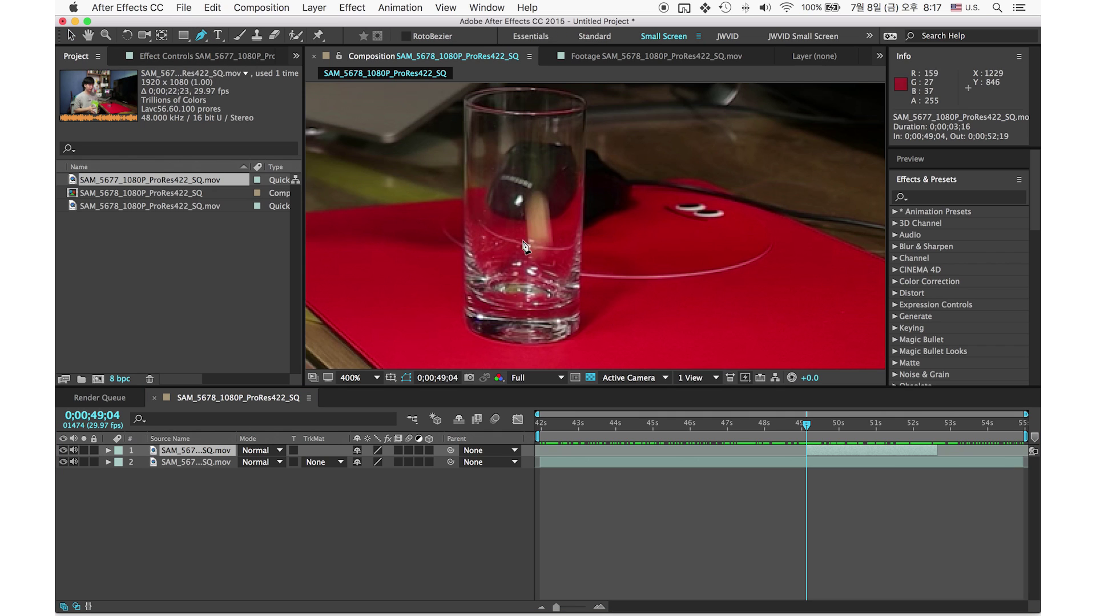
{"action": "left_click_drag", "start_coordinate": [524, 269], "coordinate": [521, 266]}
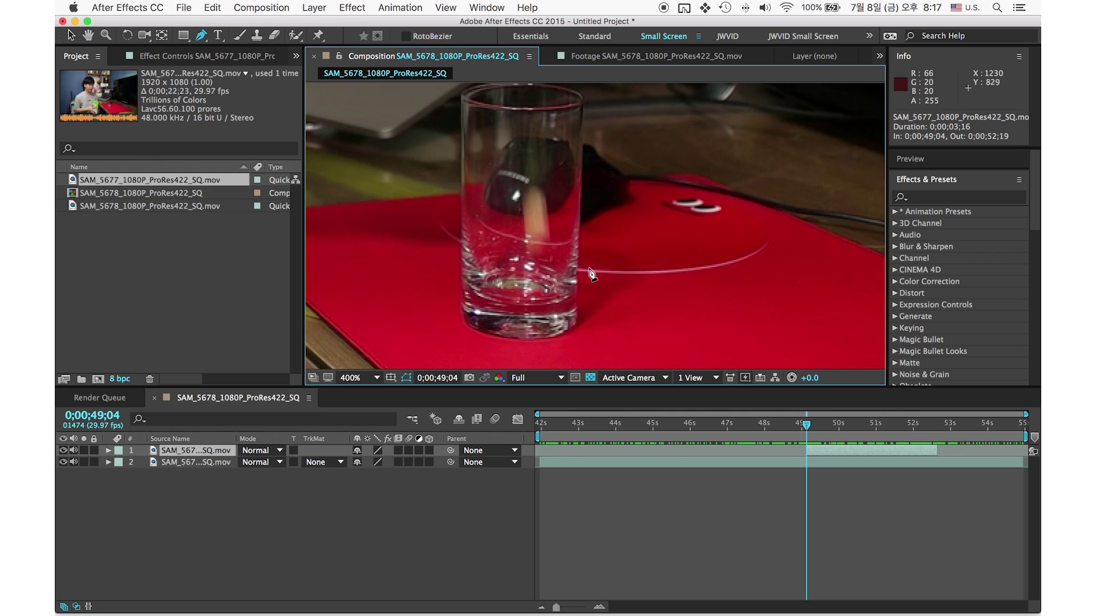
{"action": "left_click", "coordinate": [463, 322]}
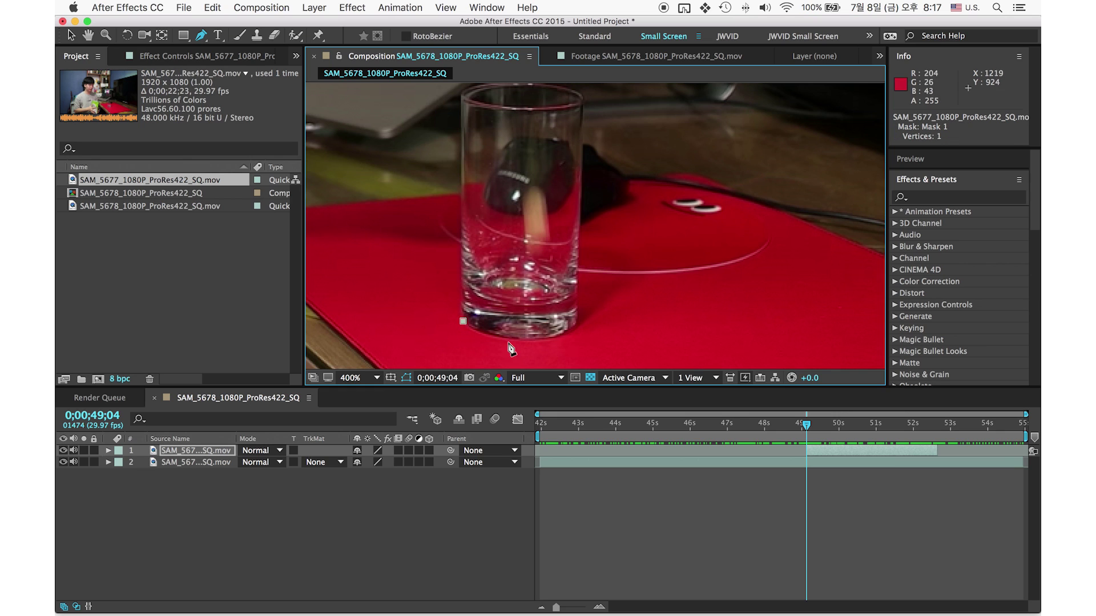
{"action": "left_click_drag", "start_coordinate": [576, 326], "coordinate": [581, 330]}
{"action": "left_click", "coordinate": [580, 318]}
{"action": "left_click_drag", "start_coordinate": [578, 256], "coordinate": [579, 243]}
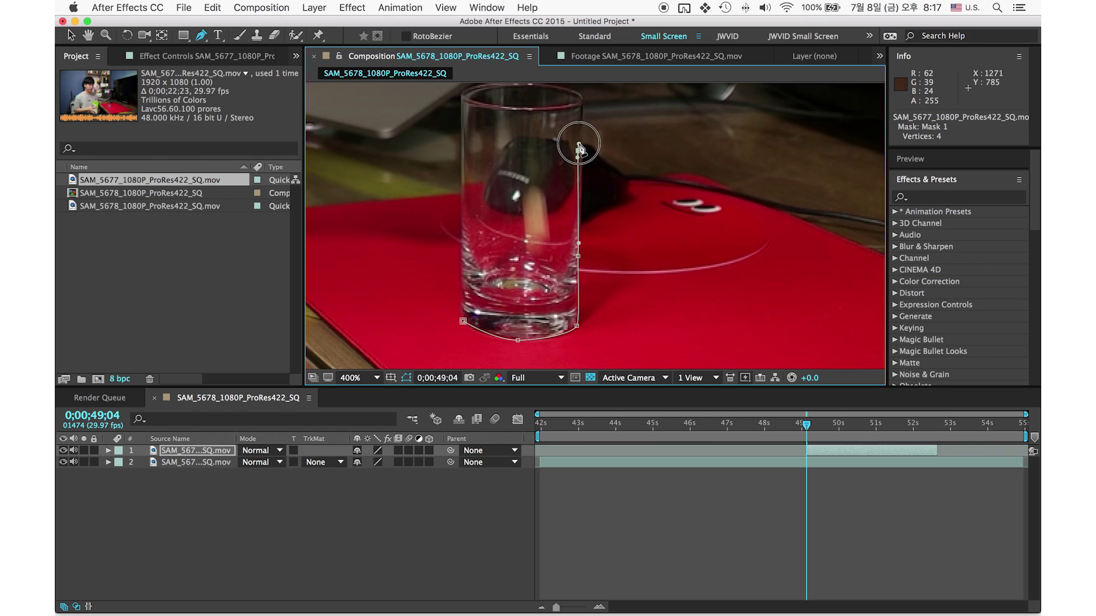
{"action": "left_click_drag", "start_coordinate": [581, 152], "coordinate": [581, 143]}
{"action": "left_click", "coordinate": [581, 103]}
{"action": "left_click_drag", "start_coordinate": [538, 111], "coordinate": [501, 114]}
{"action": "left_click", "coordinate": [462, 99]}
{"action": "left_click", "coordinate": [463, 323]}
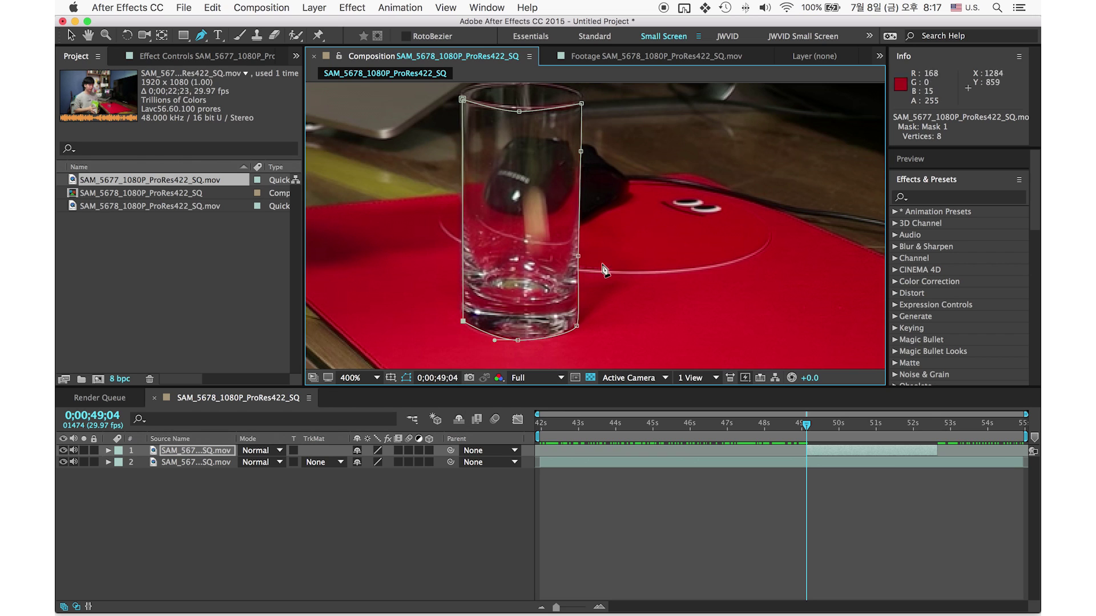
Toggle the masked SAM_5677 layer's visibility repeatedly to compare the glass with the footage beneath it
{"action": "left_click", "coordinate": [63, 451]}
{"action": "left_click", "coordinate": [63, 451]}
{"action": "left_click", "coordinate": [62, 451]}
{"action": "left_click", "coordinate": [63, 451]}
{"action": "left_click", "coordinate": [63, 451]}
{"action": "left_click", "coordinate": [63, 450]}
{"action": "left_click", "coordinate": [63, 451]}
{"action": "left_click", "coordinate": [64, 451]}
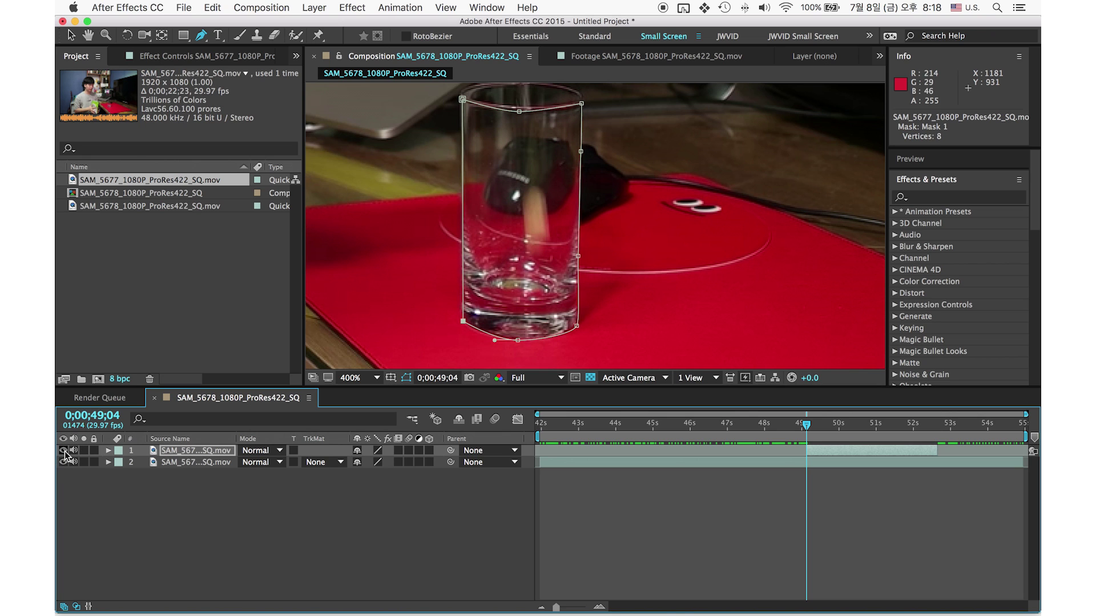
{"action": "left_click", "coordinate": [63, 451]}
{"action": "left_click", "coordinate": [63, 451]}
{"action": "left_click", "coordinate": [62, 451]}
{"action": "left_click", "coordinate": [63, 451]}
{"action": "left_click", "coordinate": [63, 451]}
{"action": "left_click", "coordinate": [62, 451]}
{"action": "left_click", "coordinate": [63, 451]}
{"action": "left_click", "coordinate": [63, 451]}
{"action": "left_click", "coordinate": [62, 451]}
{"action": "left_click", "coordinate": [63, 451]}
{"action": "left_click", "coordinate": [63, 450]}
{"action": "left_click", "coordinate": [63, 450]}
Extend the start of the masked SAM_5677 layer back to 0;00;48;12
{"action": "key", "text": "slash"}
{"action": "left_click", "coordinate": [819, 425]}
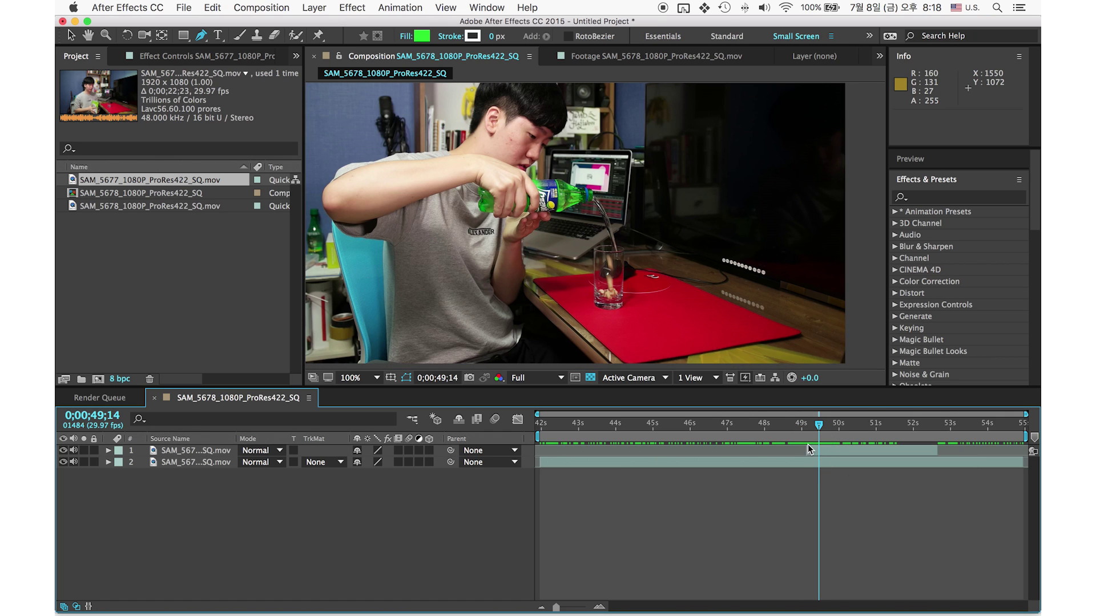
{"action": "key", "text": "j"}
{"action": "key", "text": "equal"}
{"action": "key", "text": "equal"}
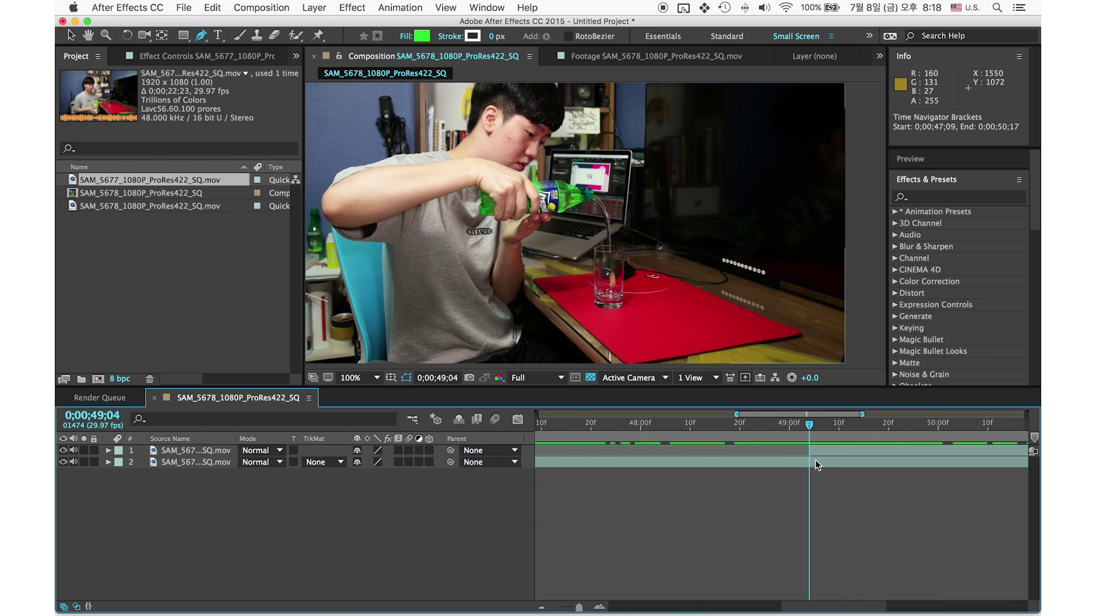
{"action": "left_click", "coordinate": [820, 455]}
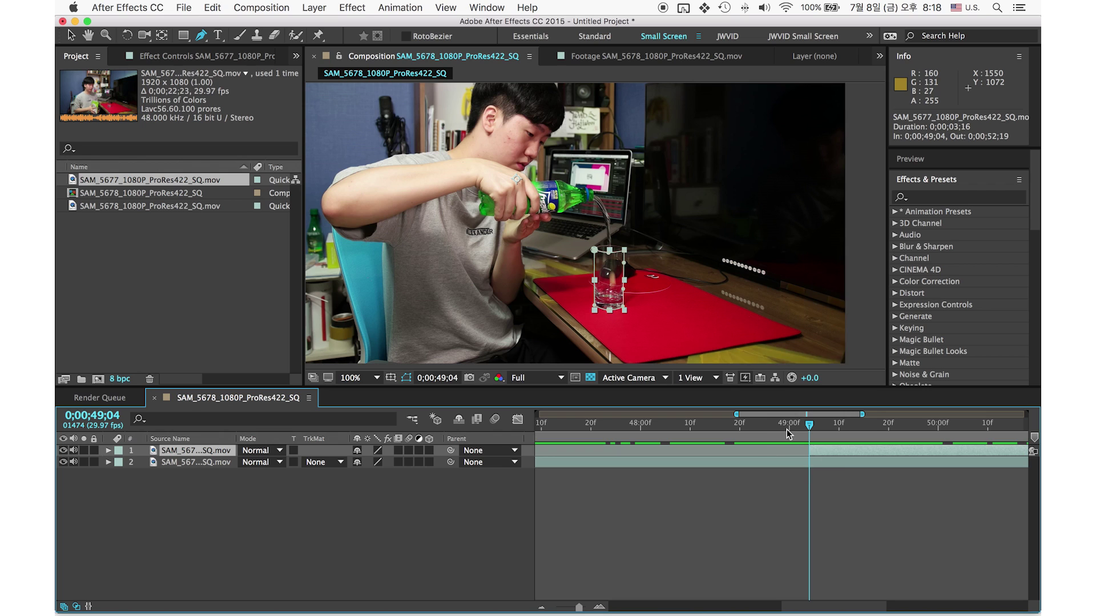
{"action": "left_click_drag", "start_coordinate": [806, 451], "coordinate": [700, 457]}
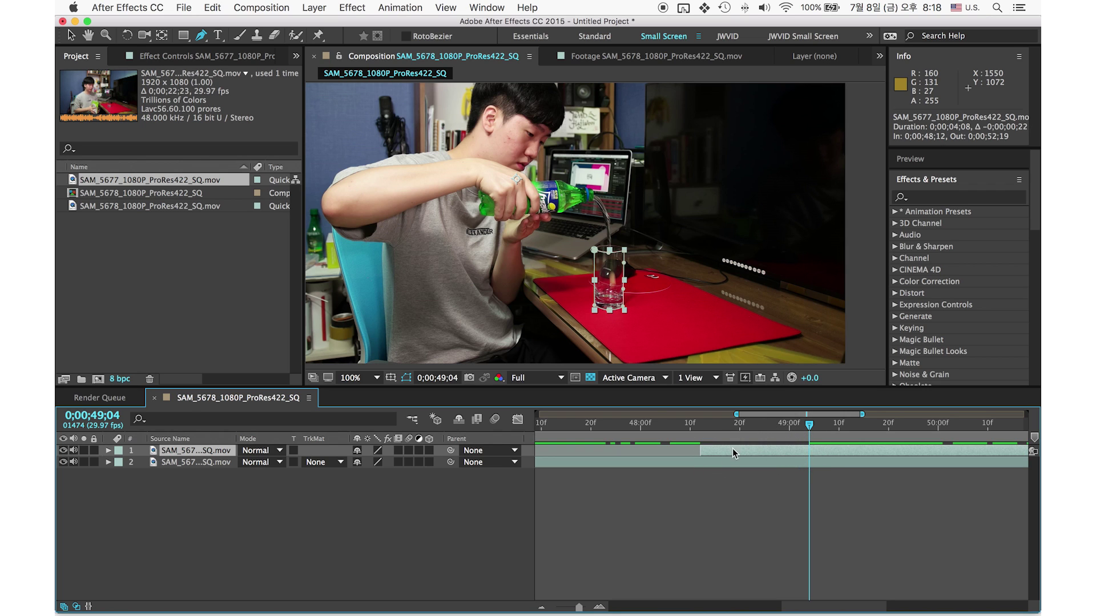
{"action": "mouse_move", "coordinate": [809, 430]}
{"action": "left_mouse_down"}
{"action": "mouse_move", "coordinate": [711, 436]}
{"action": "mouse_move", "coordinate": [809, 434]}
{"action": "left_mouse_up"}
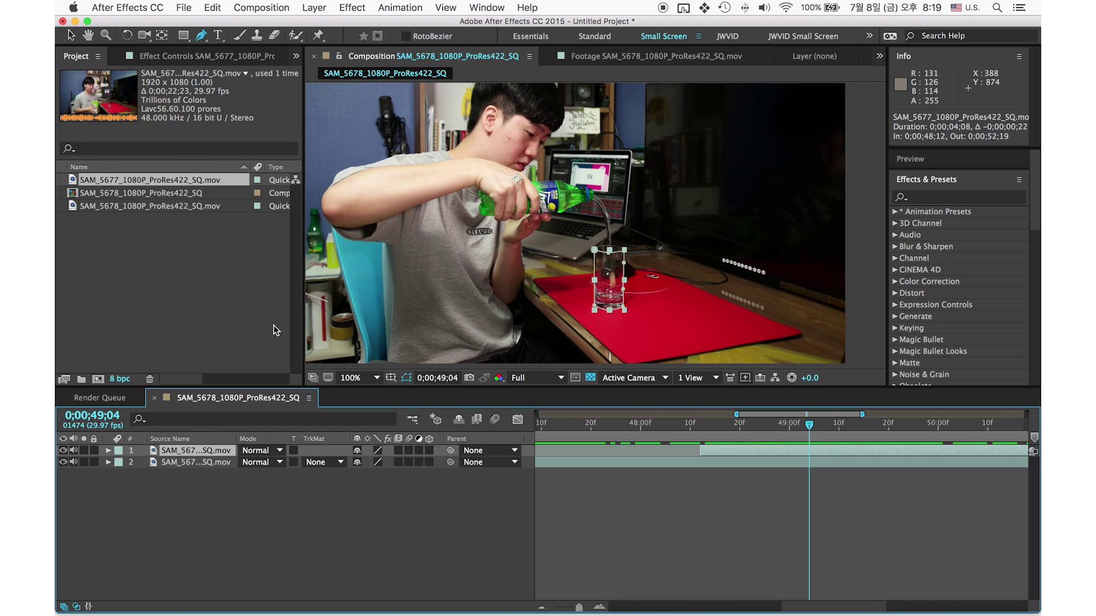
Fade in the masked SAM_5677 layer with opacity keyframes, from a reduced value at 0;00;48;12 to 100% at 0;00;49;04
{"action": "key", "text": "t"}
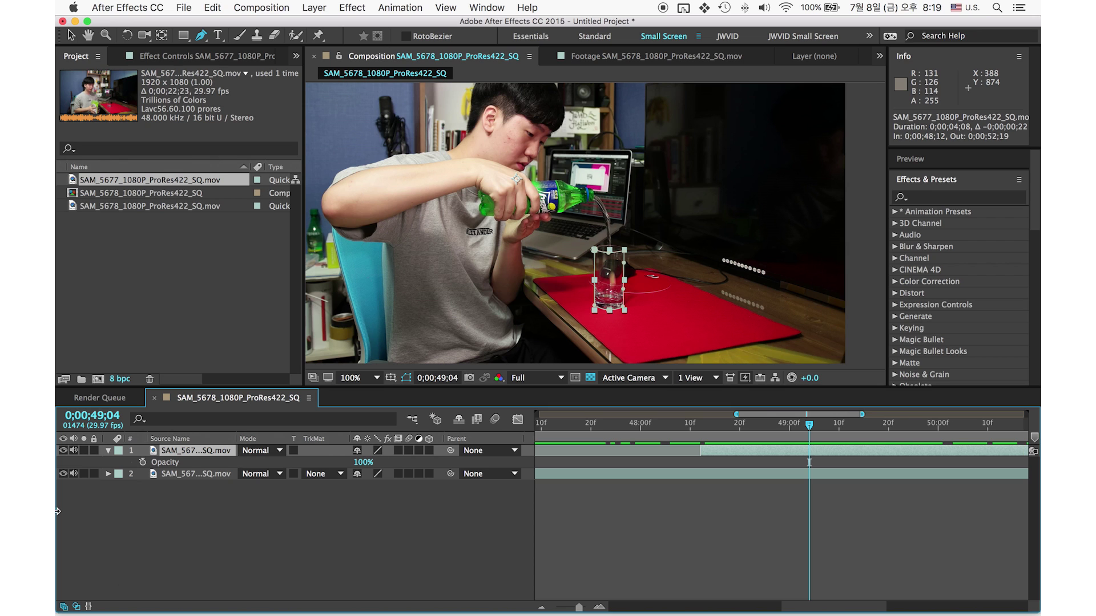
{"action": "left_click", "coordinate": [143, 462]}
{"action": "left_click", "coordinate": [788, 429]}
{"action": "left_click_drag", "start_coordinate": [785, 431], "coordinate": [701, 459]}
{"action": "left_click_drag", "start_coordinate": [366, 467], "coordinate": [249, 504]}
{"action": "key", "text": "space"}
{"action": "key", "text": "space"}
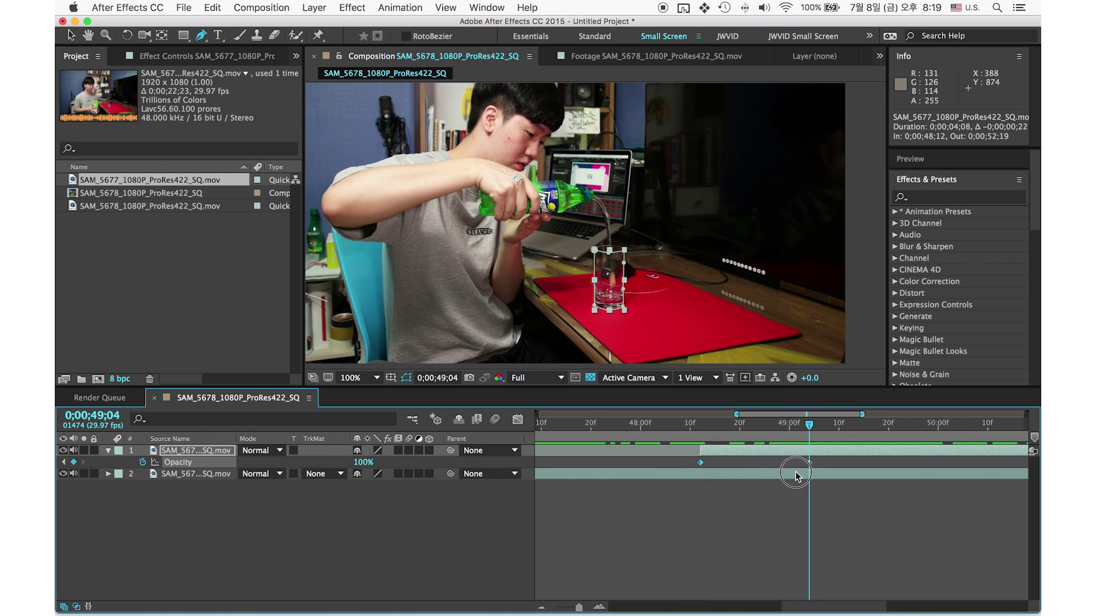
Shorten the fade-in by moving the SAM_5677 layer's first opacity keyframe and its in-point to 0;00;48;24
{"action": "key", "text": "shift+Page_Up"}
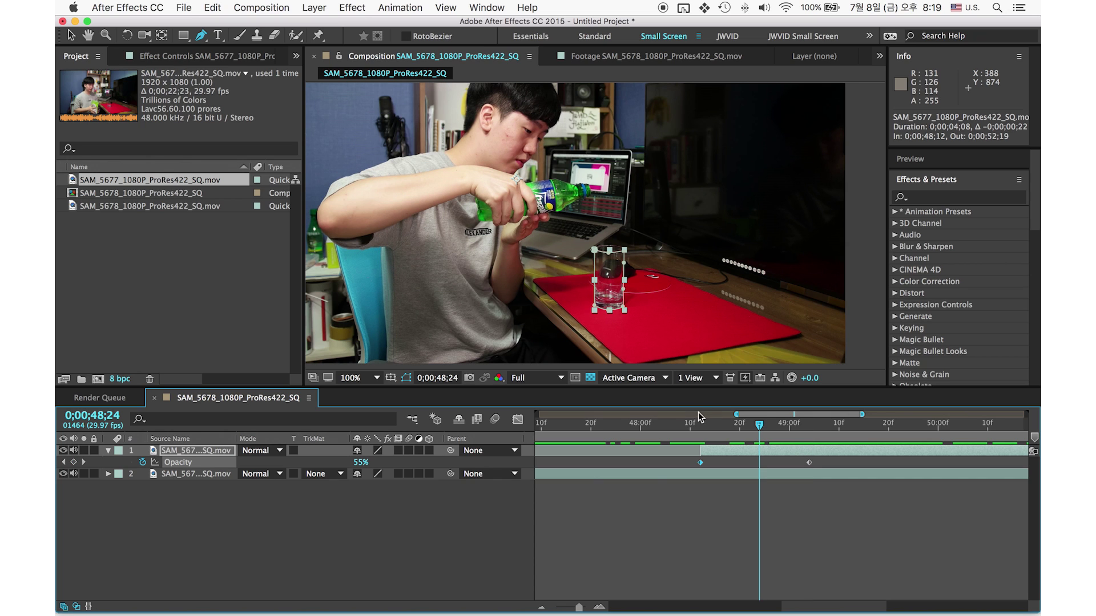
{"action": "left_click_drag", "start_coordinate": [700, 464], "coordinate": [756, 484]}
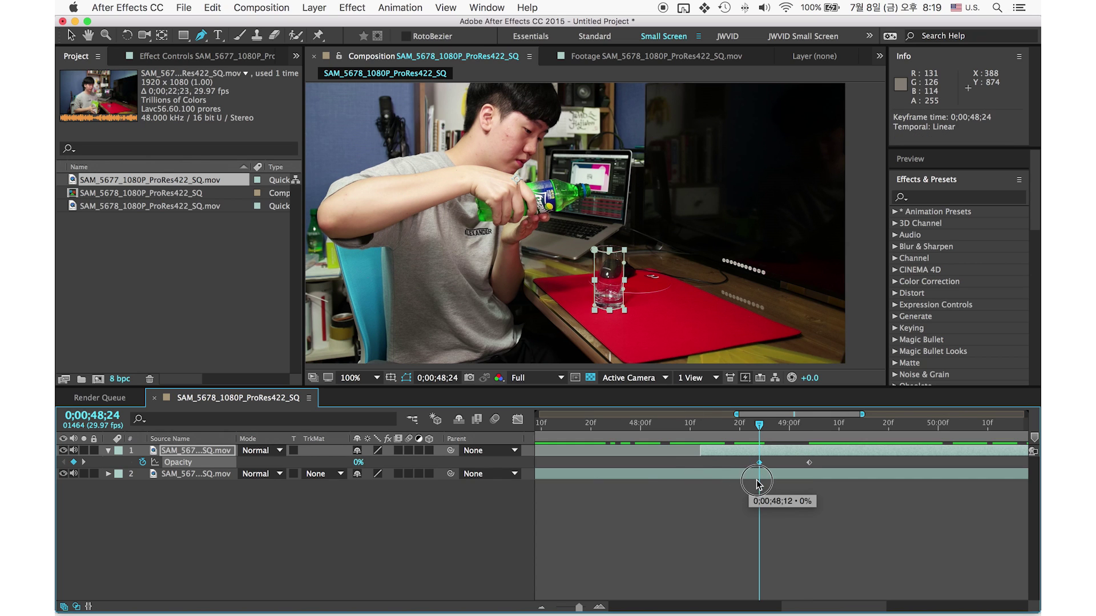
{"action": "left_click_drag", "start_coordinate": [702, 451], "coordinate": [759, 476]}
{"action": "left_click_drag", "start_coordinate": [763, 432], "coordinate": [810, 472]}
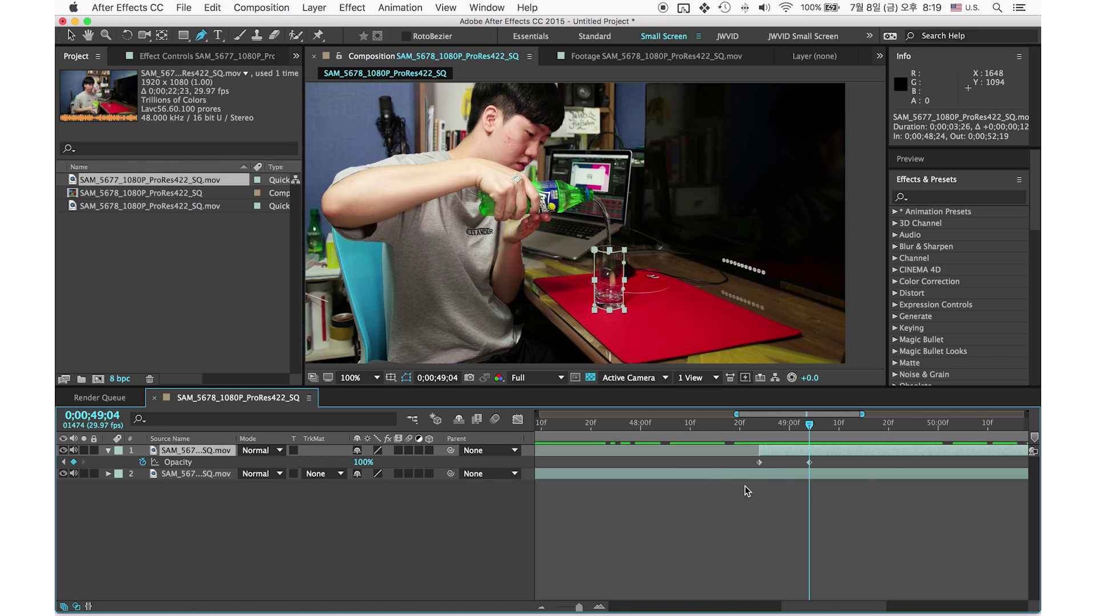
{"action": "left_click", "coordinate": [789, 493]}
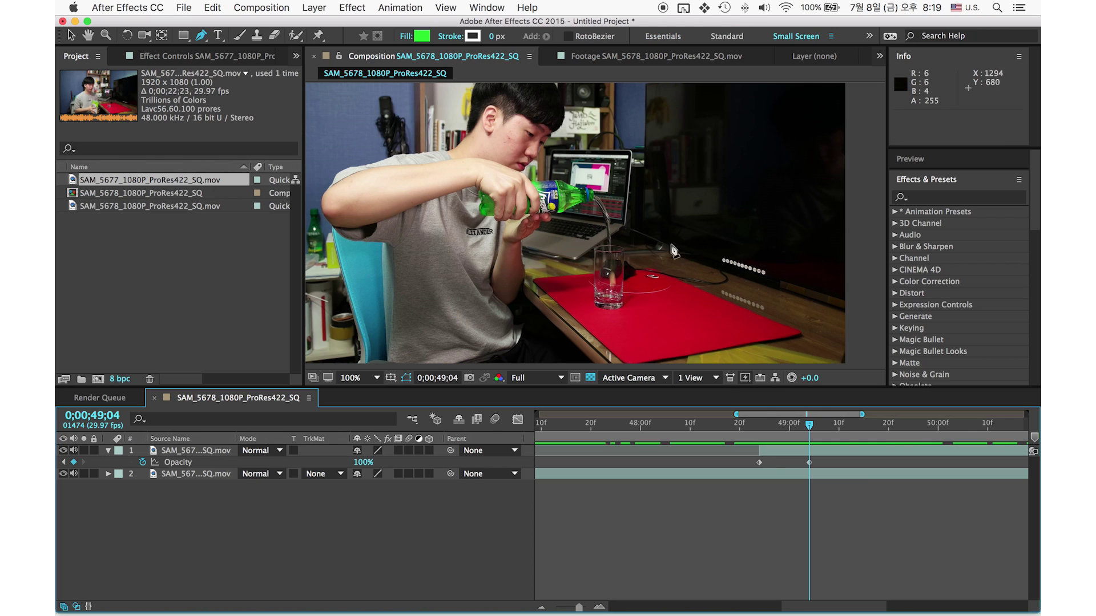
{"action": "left_click", "coordinate": [63, 474]}
{"action": "left_click_drag", "start_coordinate": [751, 428], "coordinate": [809, 508]}
{"action": "key", "text": "ctrl+z"}
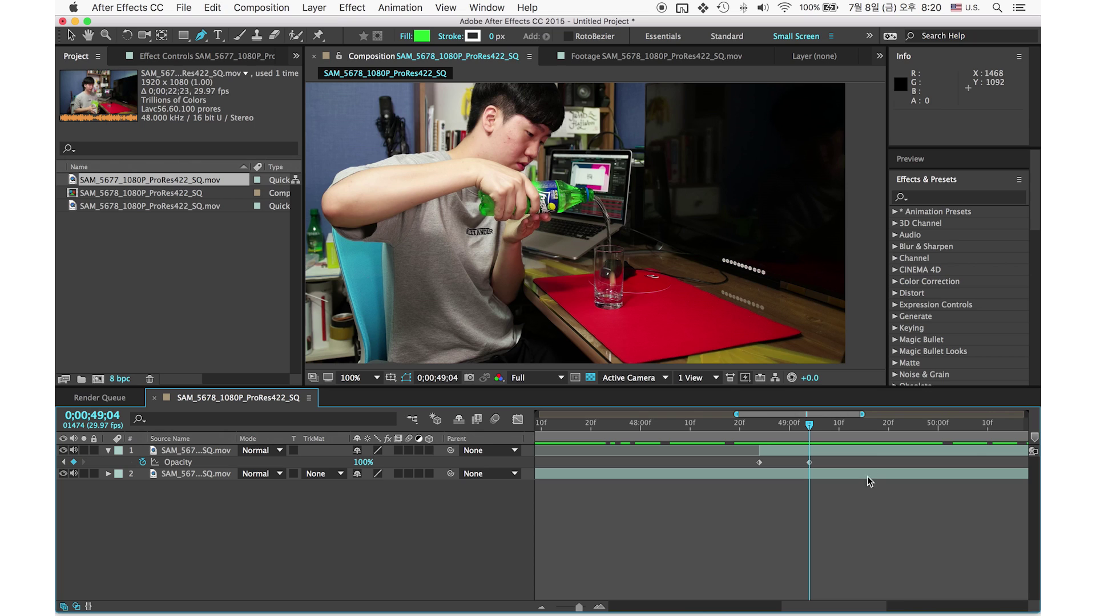
Reveal the feather property of Mask 1 on the SAM_5677 layer and solo that layer
{"action": "left_click", "coordinate": [847, 451]}
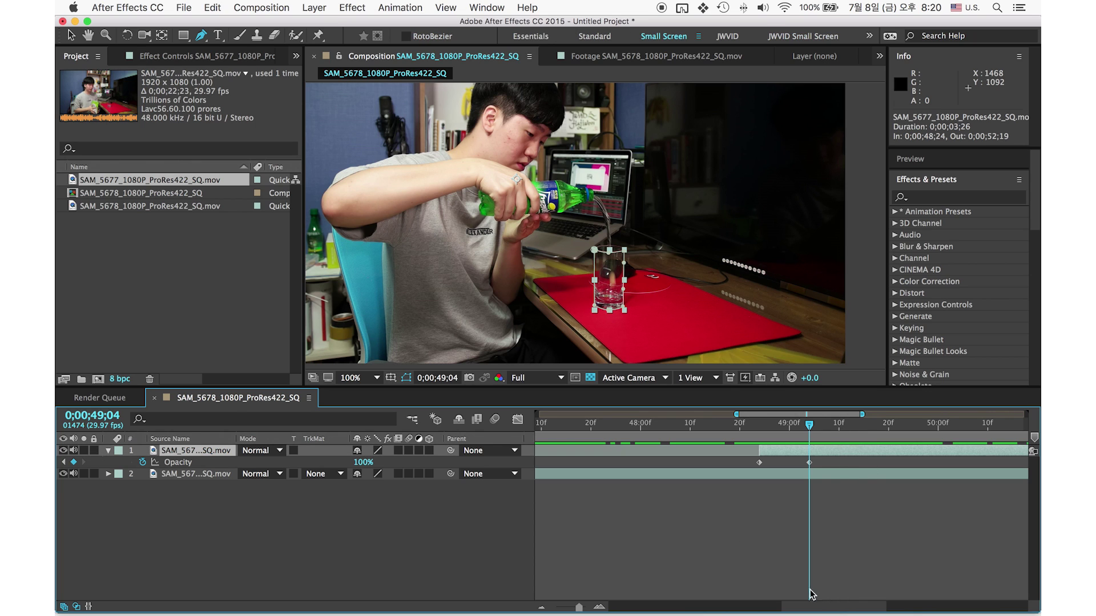
{"action": "key", "text": "f"}
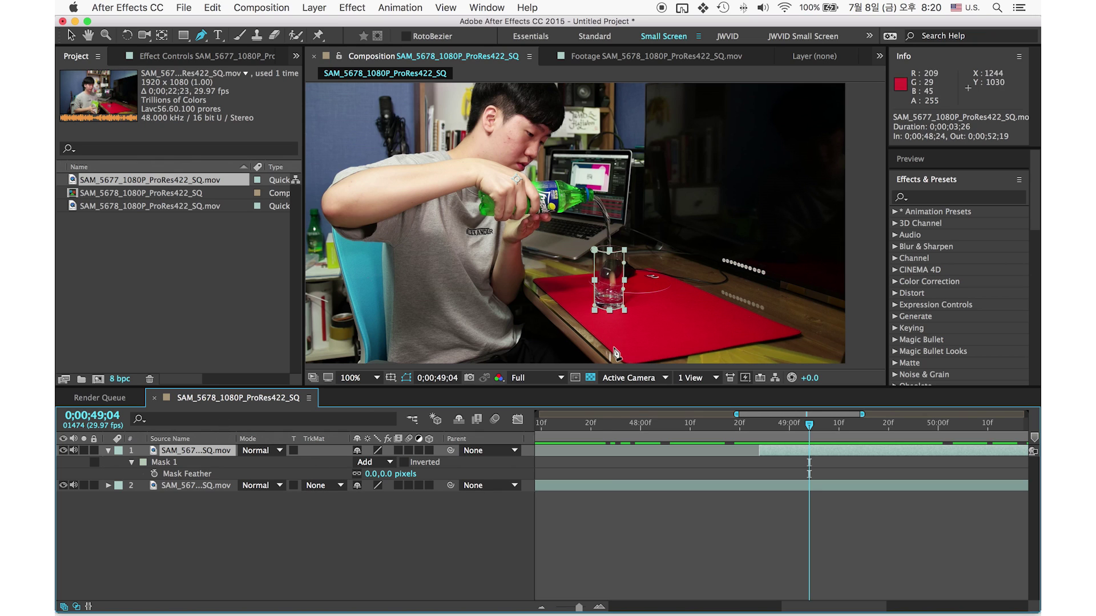
{"action": "left_click", "coordinate": [199, 477]}
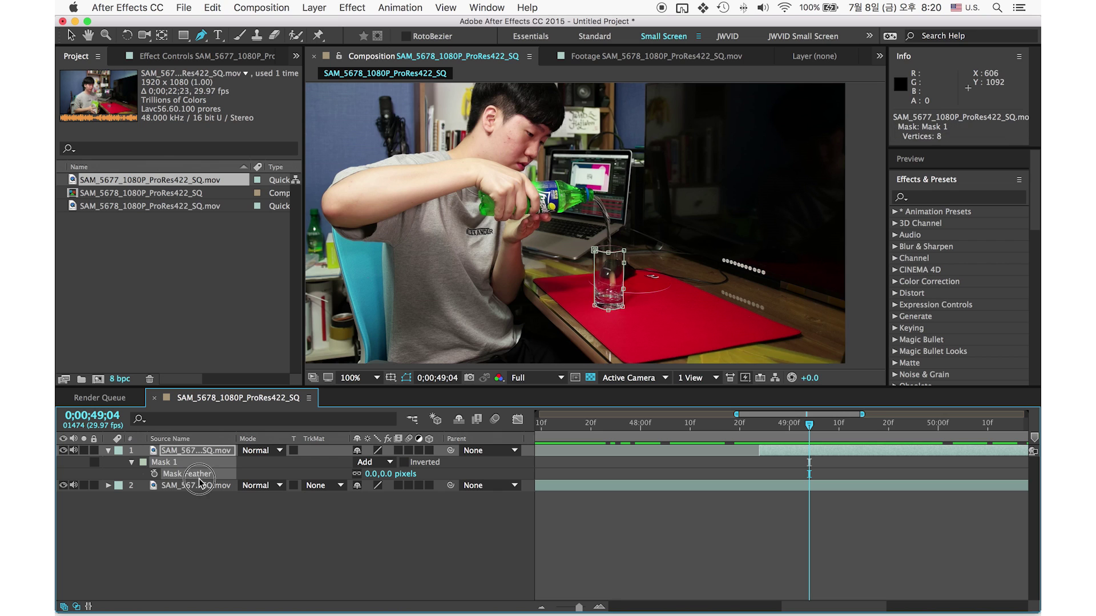
{"action": "scroll", "coordinate": [657, 330], "scroll_direction": "up", "scroll_amount": 2}
{"action": "scroll", "coordinate": [628, 285], "scroll_direction": "down", "scroll_amount": 3}
{"action": "scroll", "coordinate": [567, 238], "scroll_direction": "up", "scroll_amount": 3}
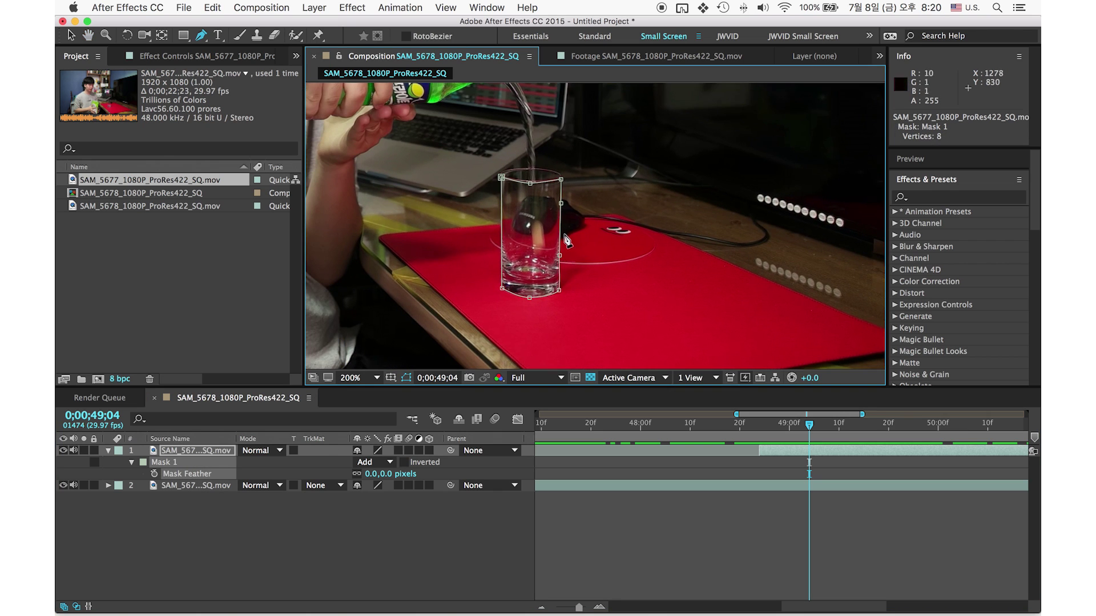
{"action": "left_click_drag", "start_coordinate": [376, 472], "coordinate": [354, 484]}
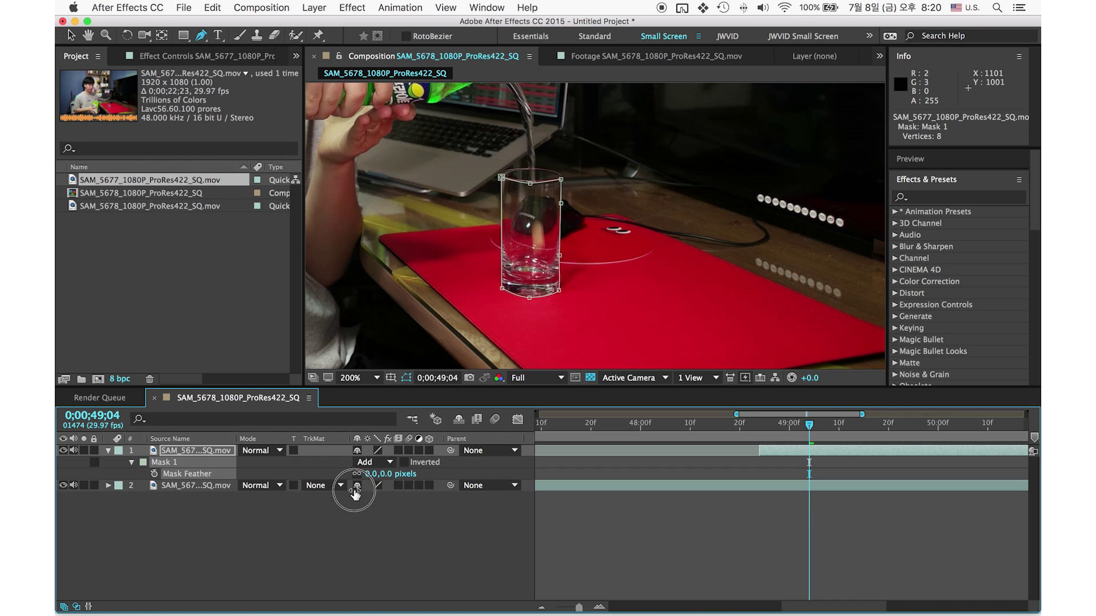
{"action": "left_click", "coordinate": [84, 451]}
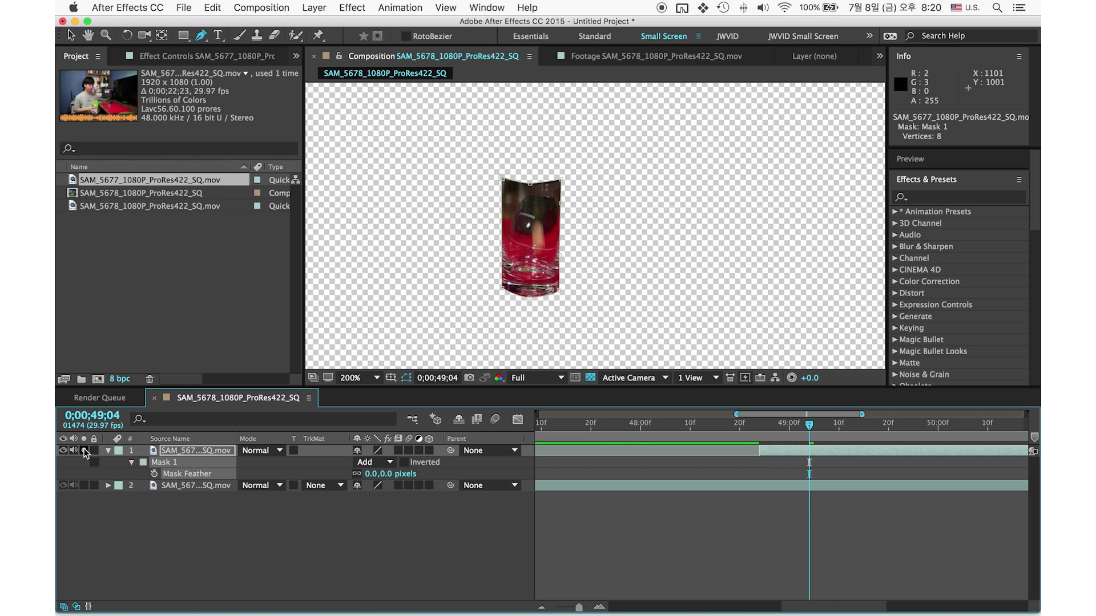
Feather the edge of the SAM_5677 layer's glass mask by 10 pixels
{"action": "left_click_drag", "start_coordinate": [372, 477], "coordinate": [416, 487]}
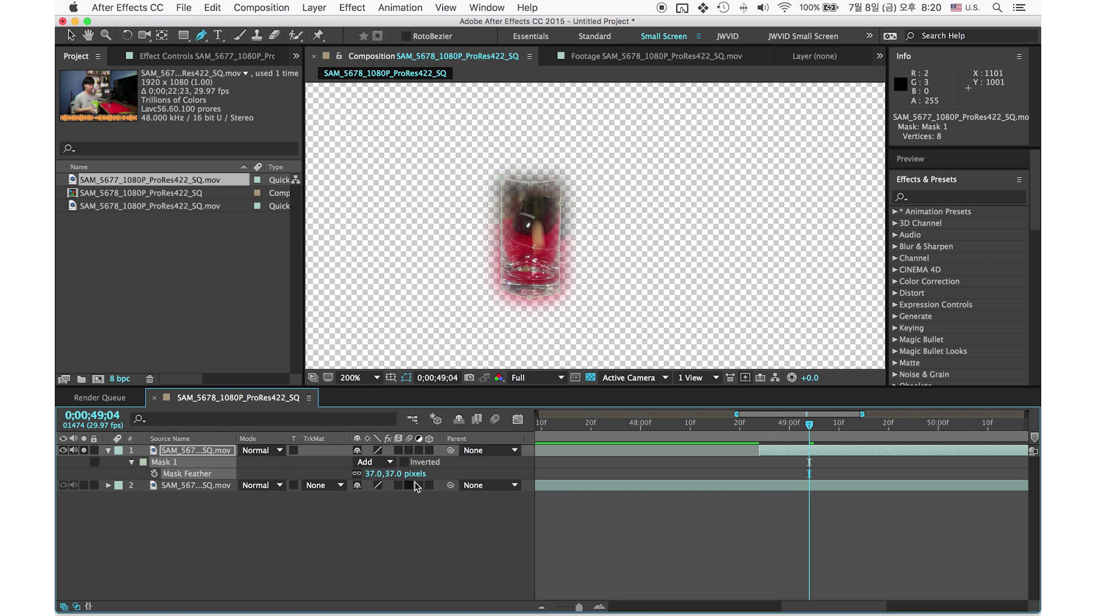
{"action": "left_click", "coordinate": [708, 505]}
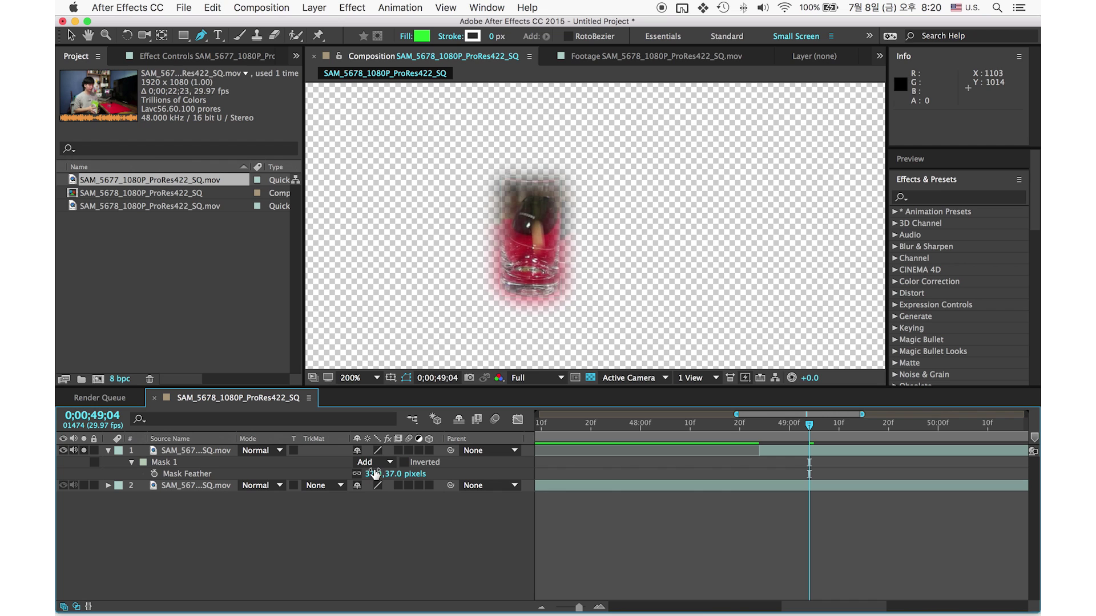
{"action": "scroll", "coordinate": [673, 234], "scroll_direction": "up", "scroll_amount": 3}
{"action": "scroll", "coordinate": [751, 310], "scroll_direction": "down", "scroll_amount": 2}
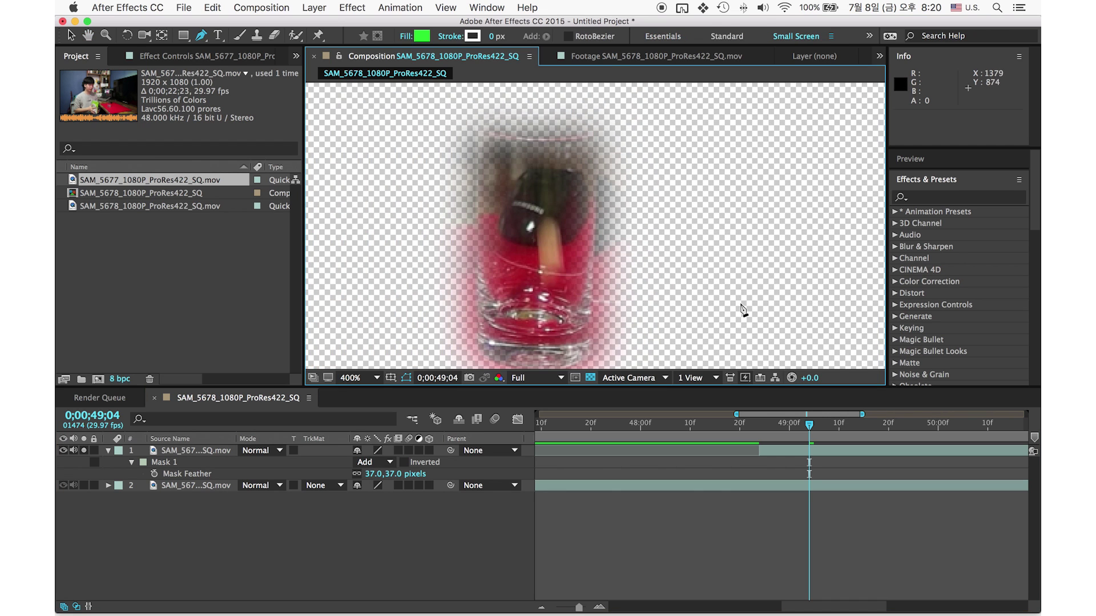
{"action": "left_click_drag", "start_coordinate": [666, 299], "coordinate": [663, 285]}
{"action": "mouse_move", "coordinate": [374, 477]}
{"action": "left_mouse_down"}
{"action": "mouse_move", "coordinate": [343, 477]}
{"action": "mouse_move", "coordinate": [368, 480]}
{"action": "left_mouse_up"}
{"action": "left_click", "coordinate": [638, 516]}
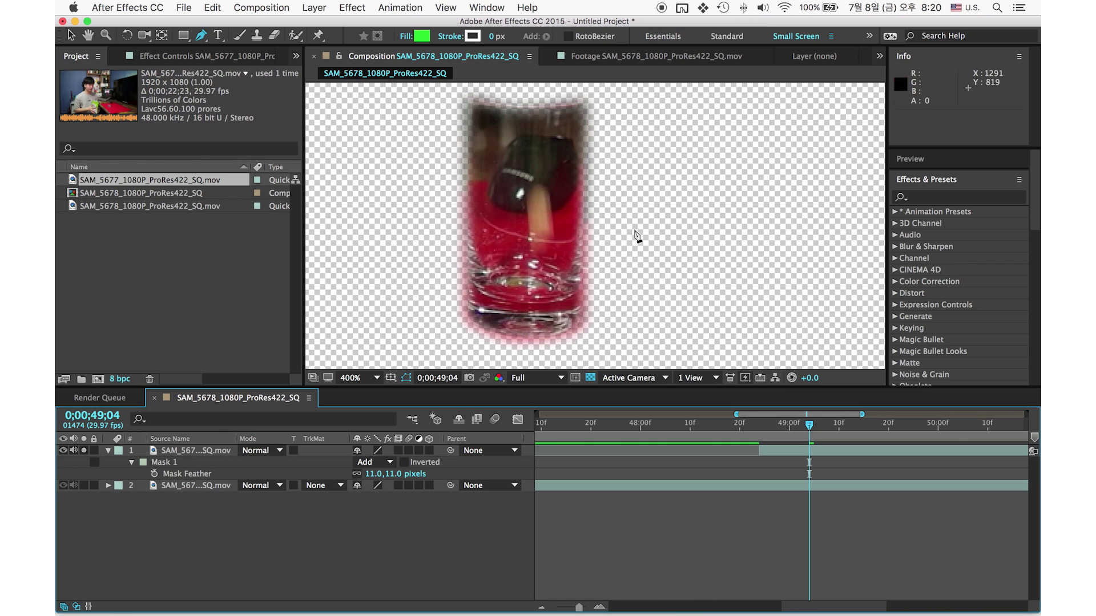
{"action": "mouse_move", "coordinate": [377, 477]}
{"action": "left_mouse_down"}
{"action": "mouse_move", "coordinate": [410, 479]}
{"action": "mouse_move", "coordinate": [376, 481]}
{"action": "left_mouse_up"}
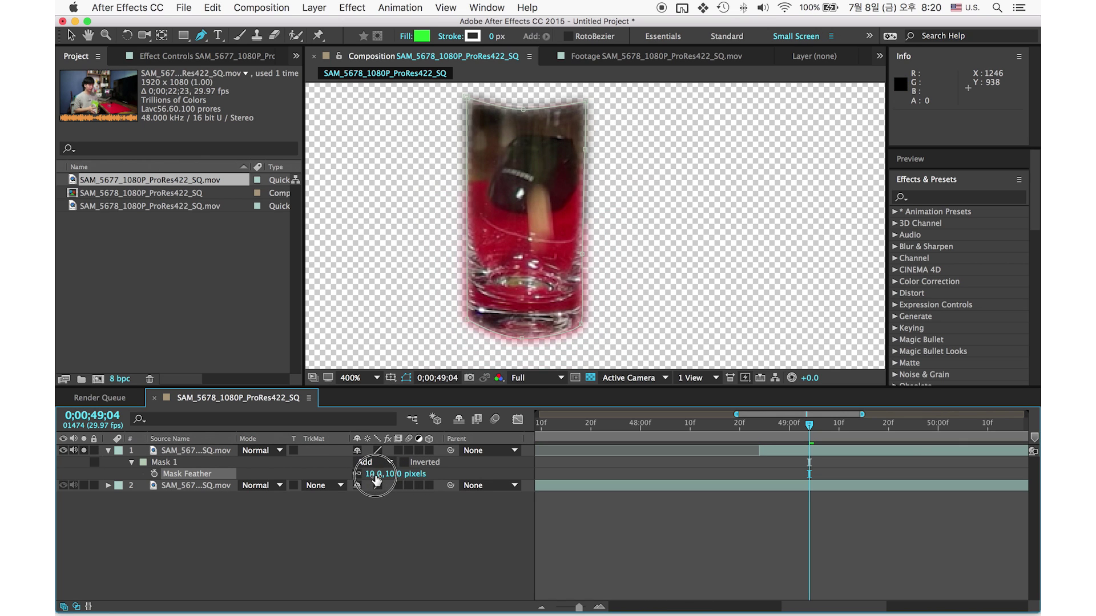
{"action": "left_click", "coordinate": [557, 543]}
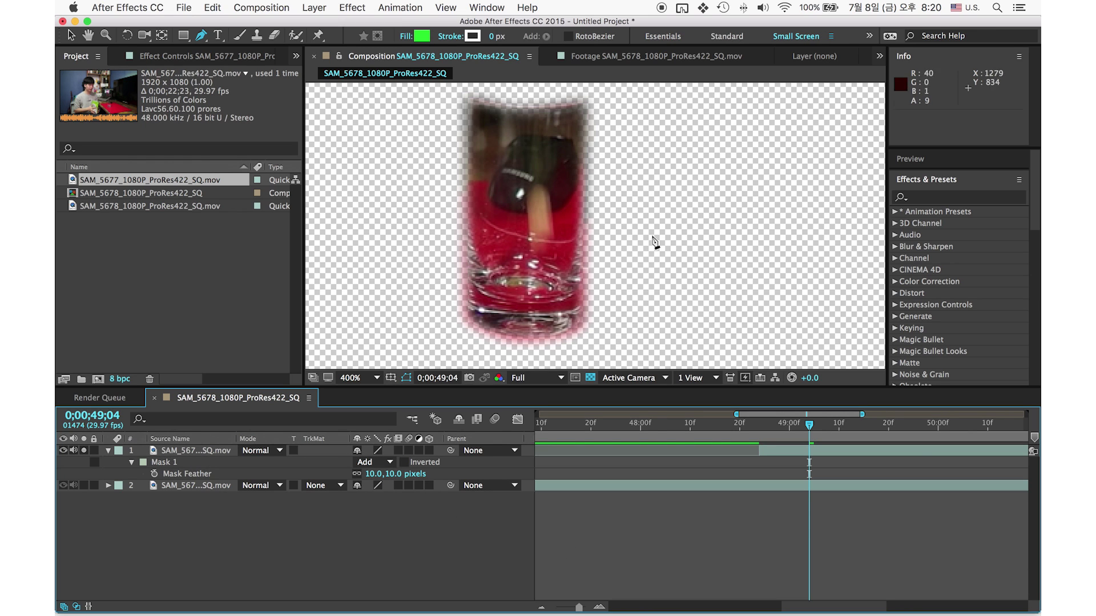
Unsolo the SAM_5677 layer and review the nuts filling the glass in the composite up to 0;00;52;09
{"action": "left_click", "coordinate": [677, 450]}
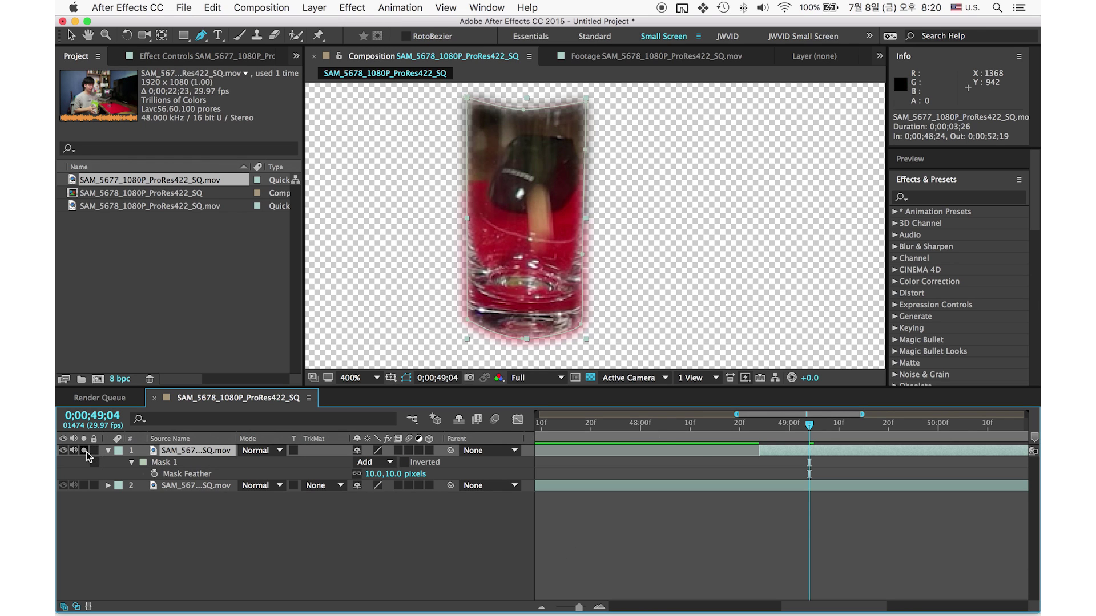
{"action": "left_click", "coordinate": [84, 451]}
{"action": "left_click", "coordinate": [856, 555]}
{"action": "scroll", "coordinate": [680, 308], "scroll_direction": "down", "scroll_amount": 2}
{"action": "mouse_move", "coordinate": [810, 434]}
{"action": "left_mouse_down"}
{"action": "mouse_move", "coordinate": [753, 435]}
{"action": "mouse_move", "coordinate": [996, 459]}
{"action": "left_mouse_up"}
{"action": "key", "text": "space"}
{"action": "left_click_drag", "start_coordinate": [857, 434], "coordinate": [926, 450]}
{"action": "key", "text": "minus"}
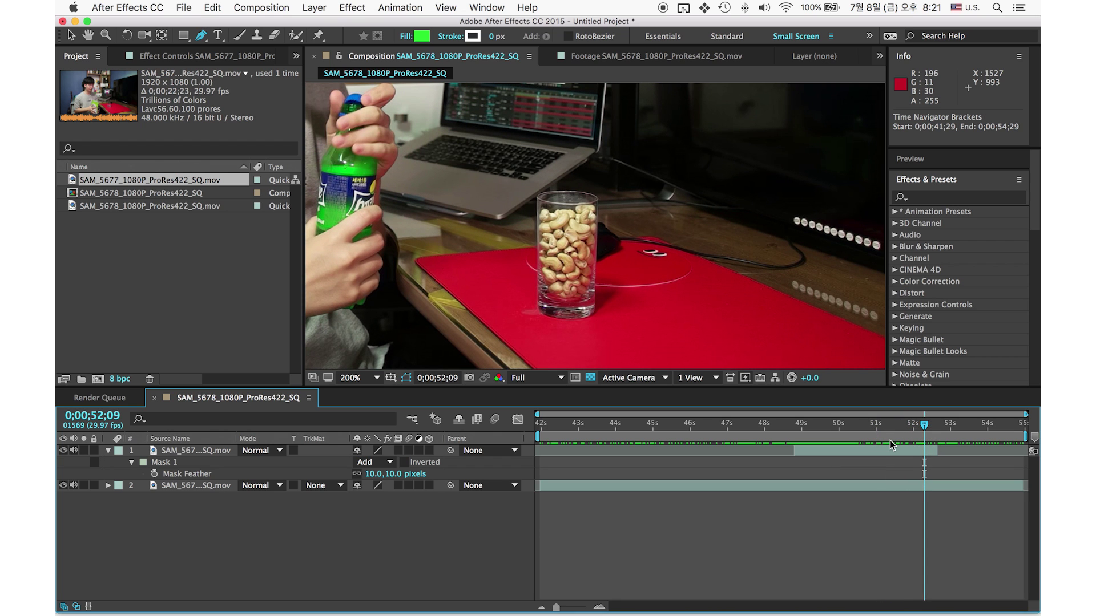
{"action": "left_click_drag", "start_coordinate": [844, 435], "coordinate": [880, 457]}
Time-stretch the SAM_5677 layer to a stretch factor of 60%, holding its in-point
{"action": "key", "text": "v"}
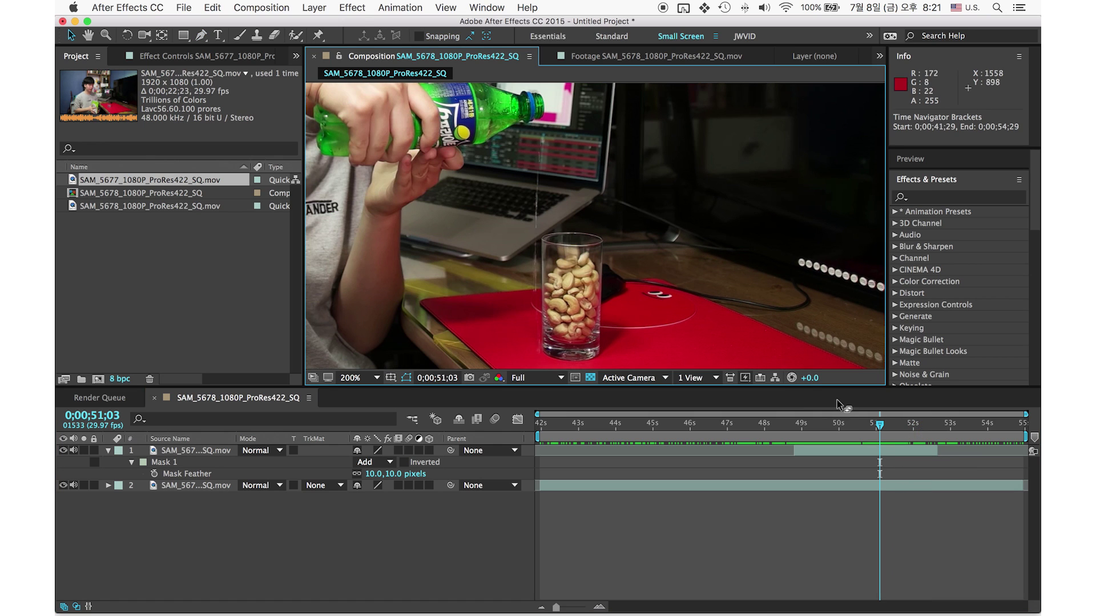
{"action": "left_click", "coordinate": [891, 454]}
{"action": "left_click_drag", "start_coordinate": [879, 437], "coordinate": [831, 451]}
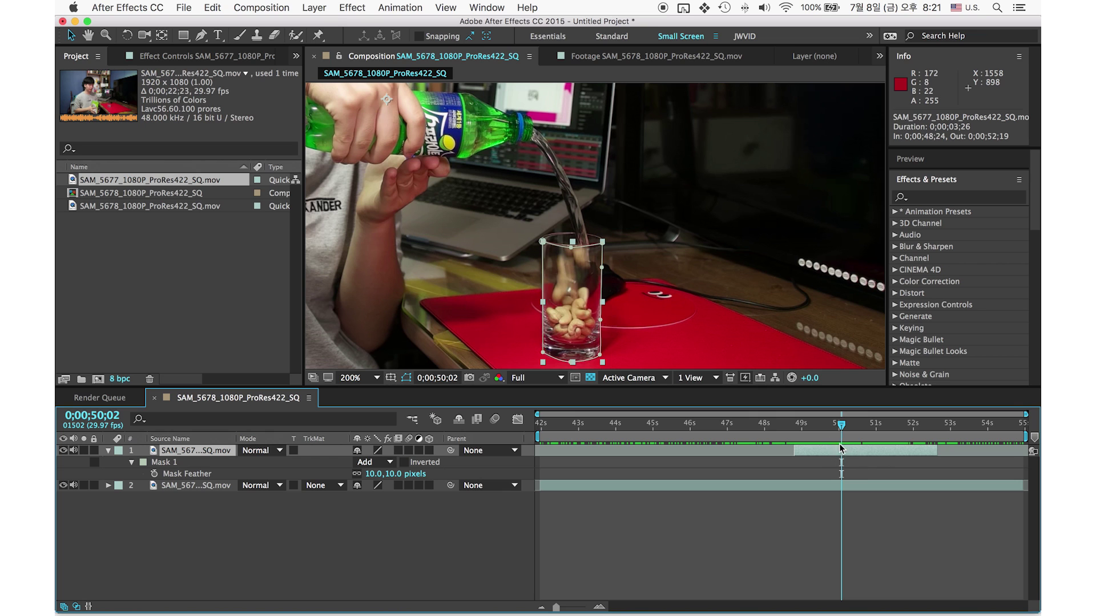
{"action": "right_click", "coordinate": [838, 453]}
{"action": "left_click", "coordinate": [893, 200]}
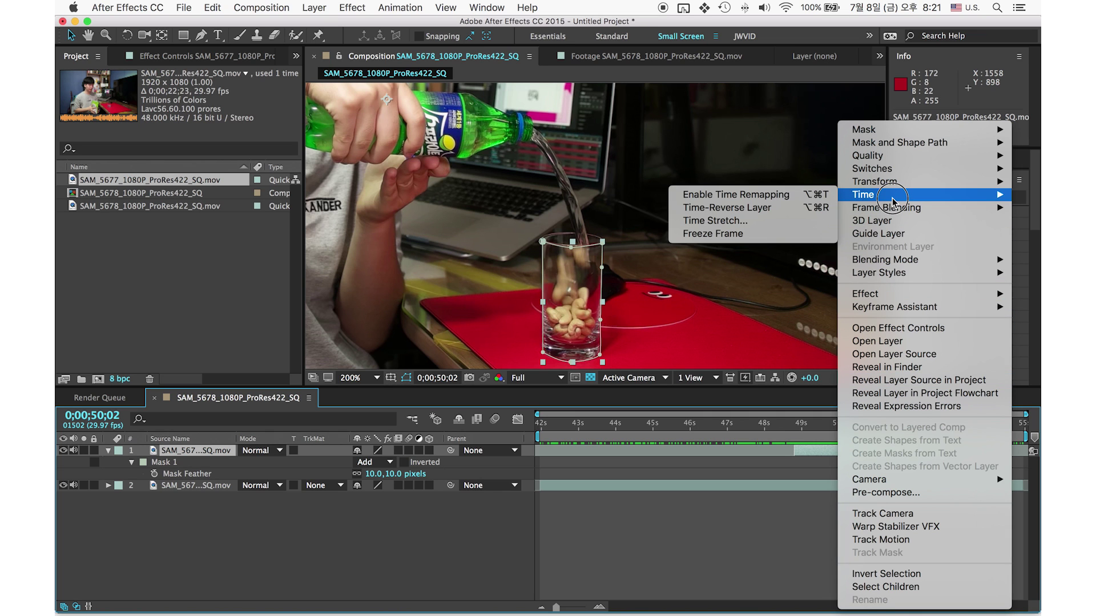
{"action": "left_click", "coordinate": [797, 223]}
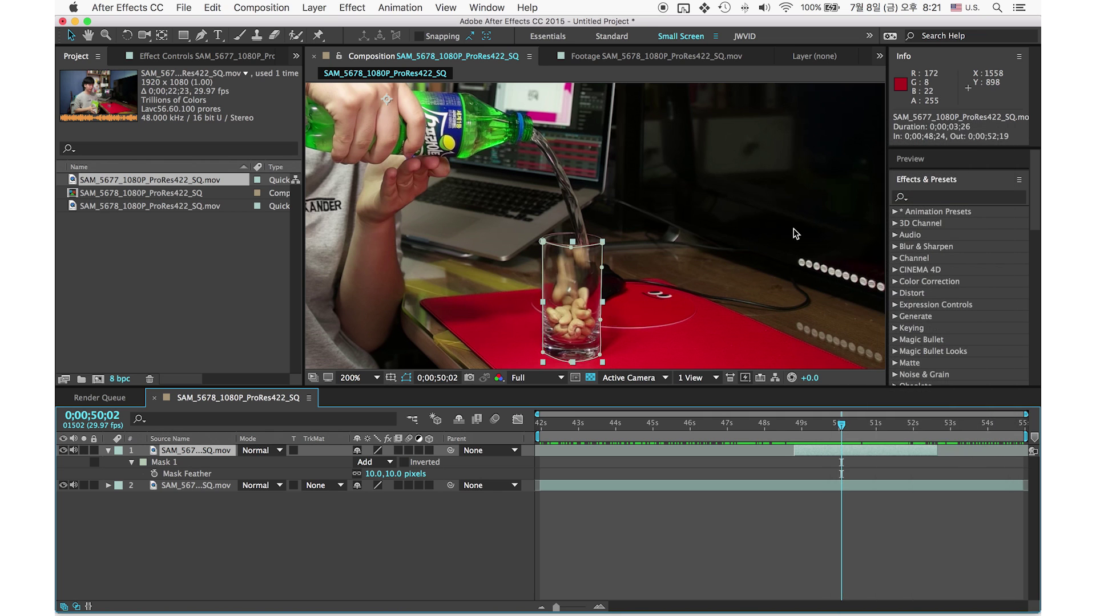
{"action": "left_click_drag", "start_coordinate": [516, 324], "coordinate": [404, 155]}
{"action": "double_click", "coordinate": [332, 215]}
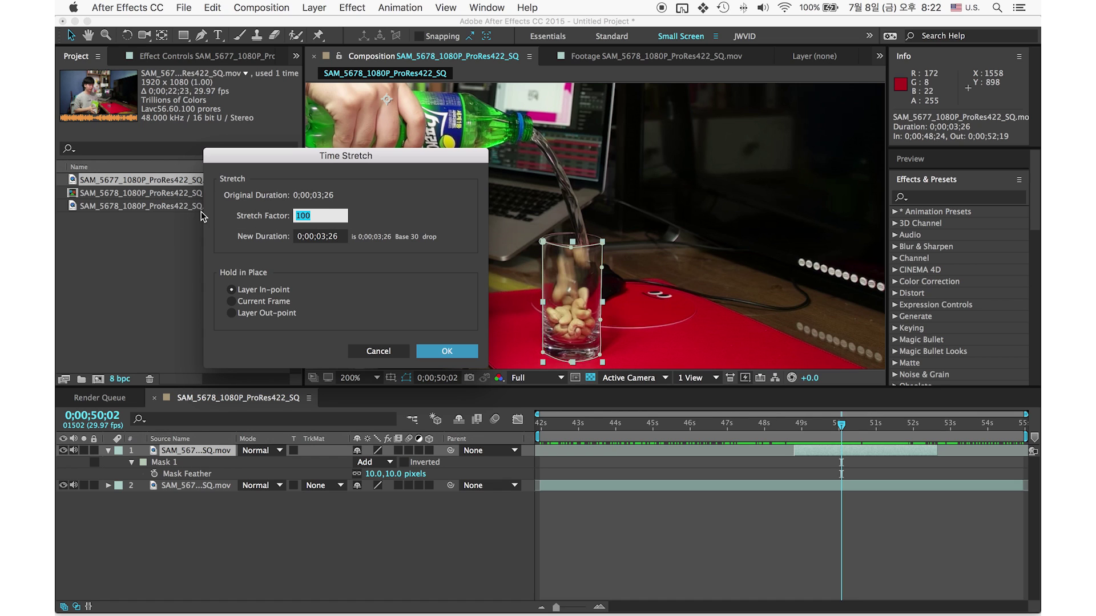
{"action": "left_click", "coordinate": [323, 221]}
{"action": "type", "text": "50"}
{"action": "left_click", "coordinate": [433, 256]}
{"action": "left_click", "coordinate": [403, 304]}
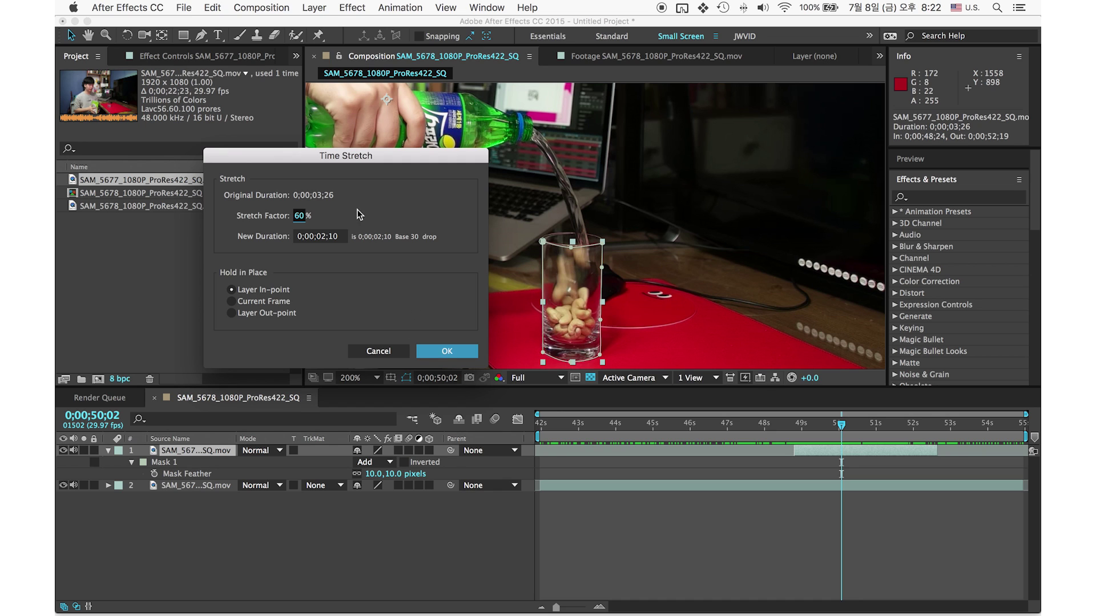
{"action": "left_click", "coordinate": [462, 355]}
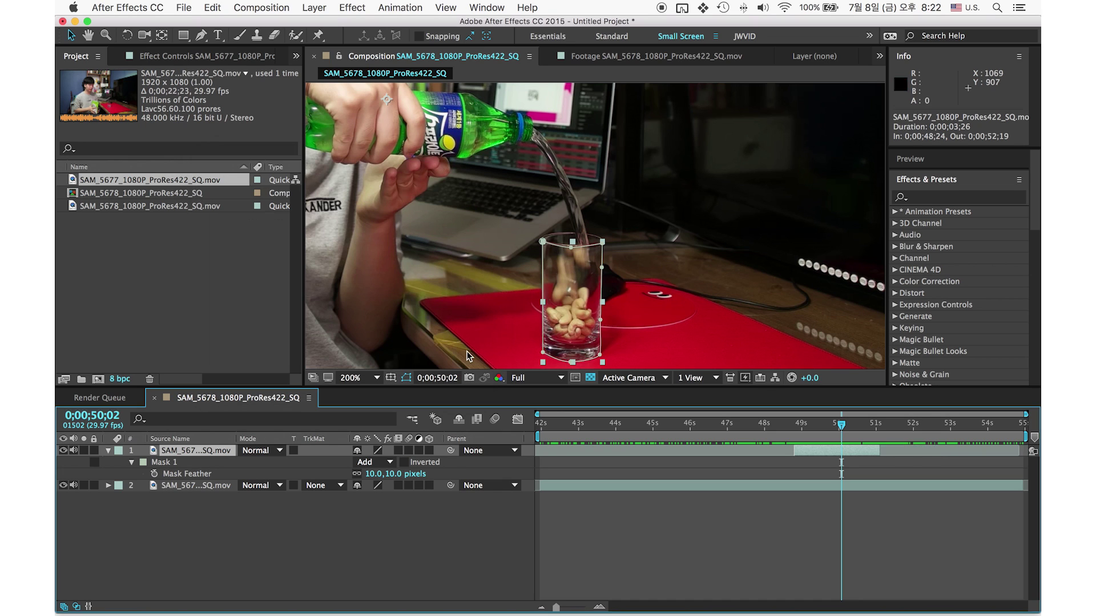
Slide the SAM_5677 layer to start at 0;00;48;28 and check the nuts against the pouring drink
{"action": "key", "text": "="}
{"action": "key", "text": "="}
{"action": "left_click_drag", "start_coordinate": [790, 468], "coordinate": [705, 460]}
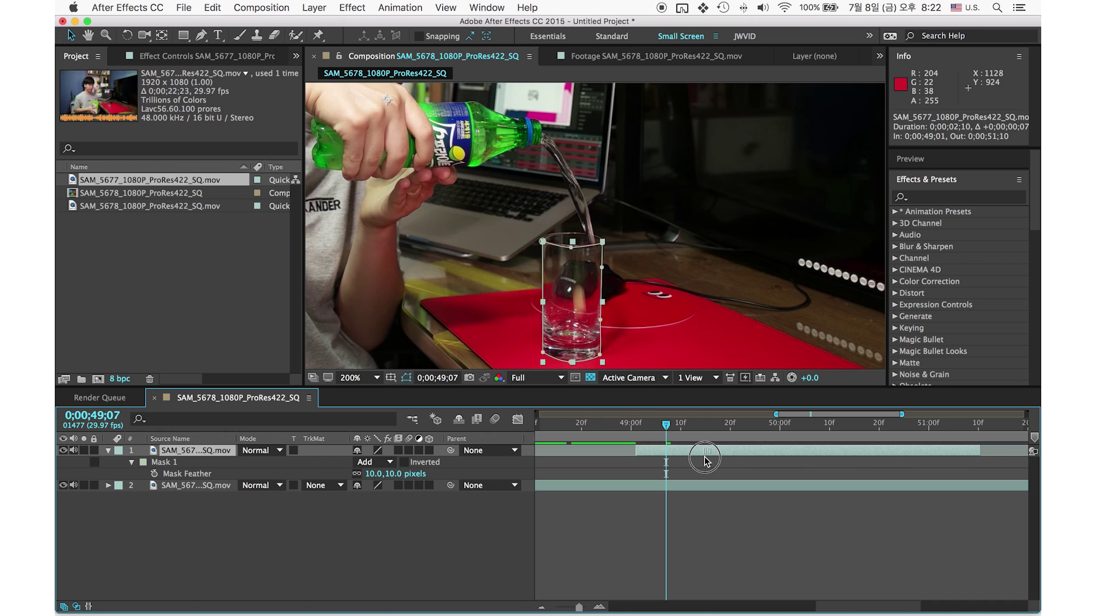
{"action": "left_click_drag", "start_coordinate": [628, 426], "coordinate": [827, 455]}
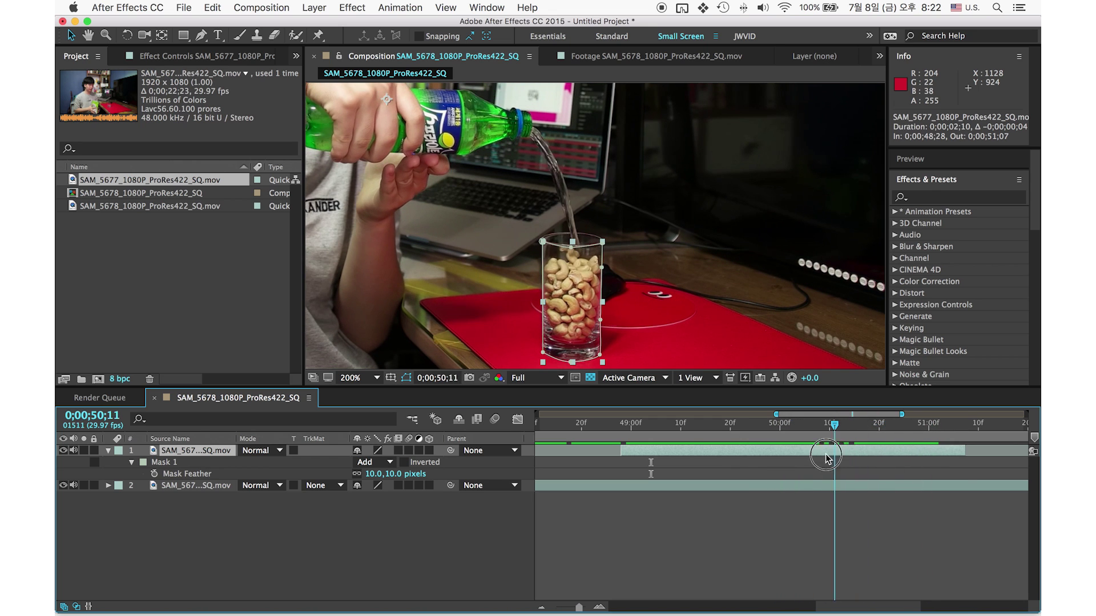
Set the SAM_5677 layer's stretch factor to 70% and review the pour up to 0;00;50;27
{"action": "right_click", "coordinate": [795, 450]}
{"action": "mouse_move", "coordinate": [811, 195]}
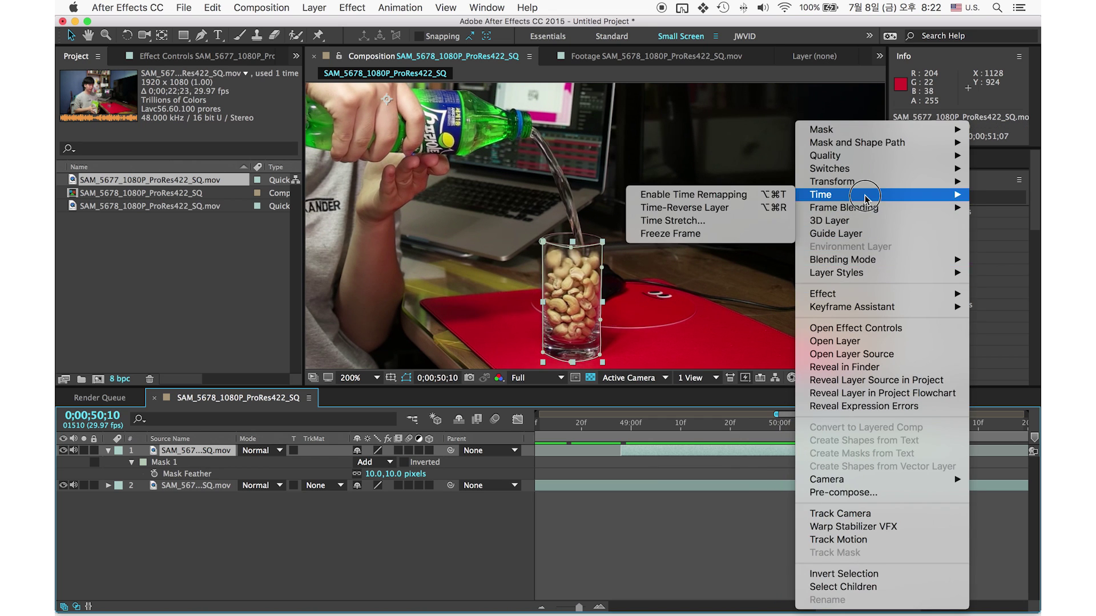
{"action": "left_click", "coordinate": [721, 237]}
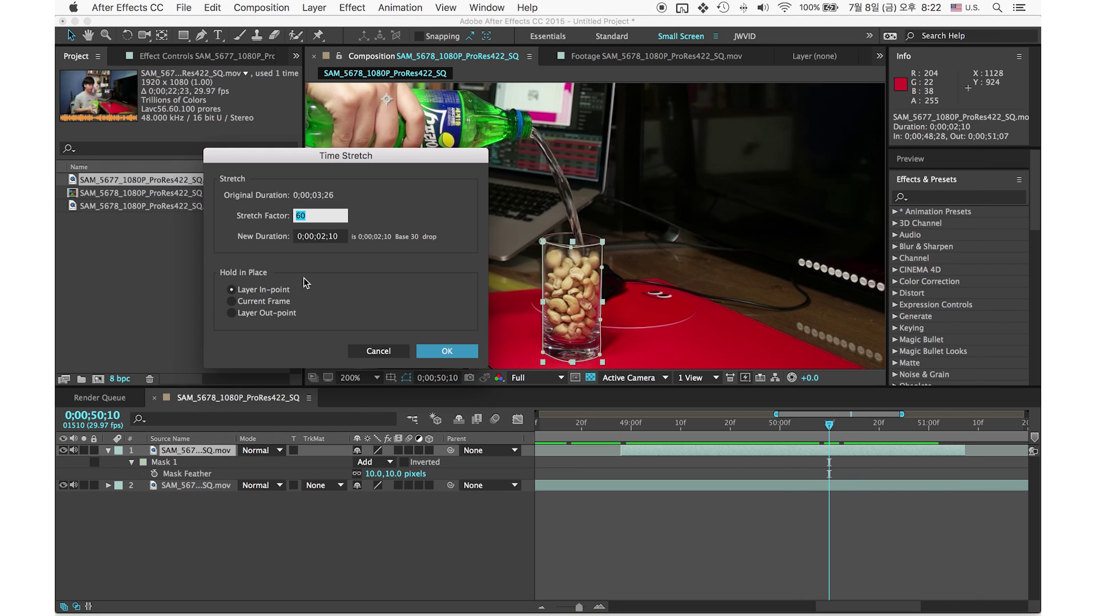
{"action": "type", "text": "70"}
{"action": "key", "text": "Return"}
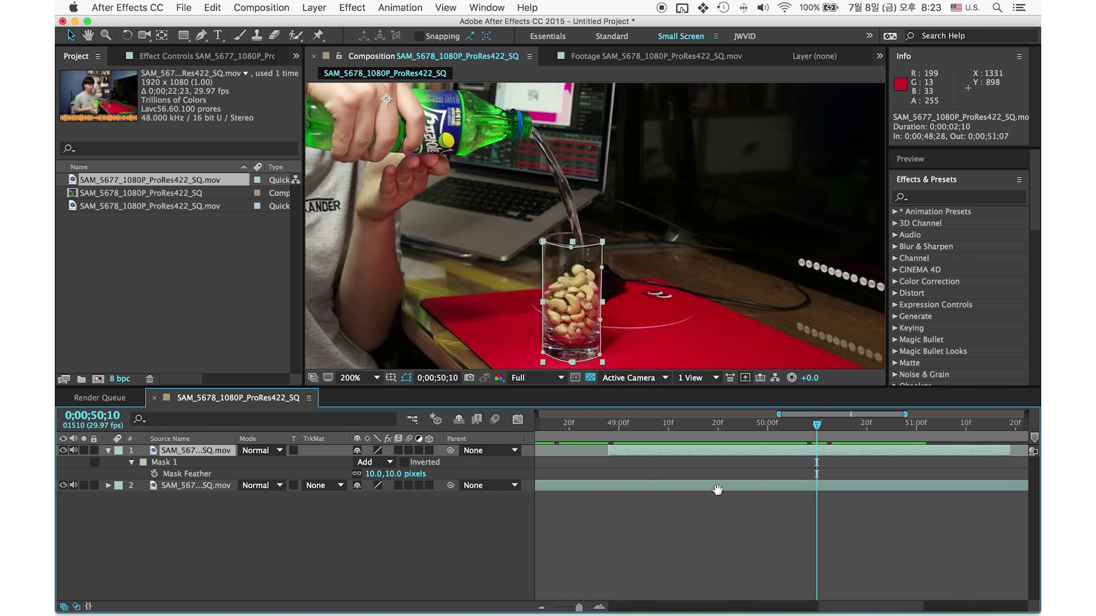
{"action": "scroll", "coordinate": [742, 457], "scroll_direction": "right", "scroll_amount": 5}
{"action": "left_click_drag", "start_coordinate": [680, 449], "coordinate": [770, 449]}
{"action": "scroll", "coordinate": [723, 473], "scroll_direction": "left", "scroll_amount": 5}
{"action": "left_click_drag", "start_coordinate": [629, 432], "coordinate": [922, 473]}
{"action": "key", "text": "super+z"}
Lower the SAM_5677 layer's stretch factor slightly, holding its in-point, and check how the nuts follow the pour
{"action": "right_click", "coordinate": [891, 456]}
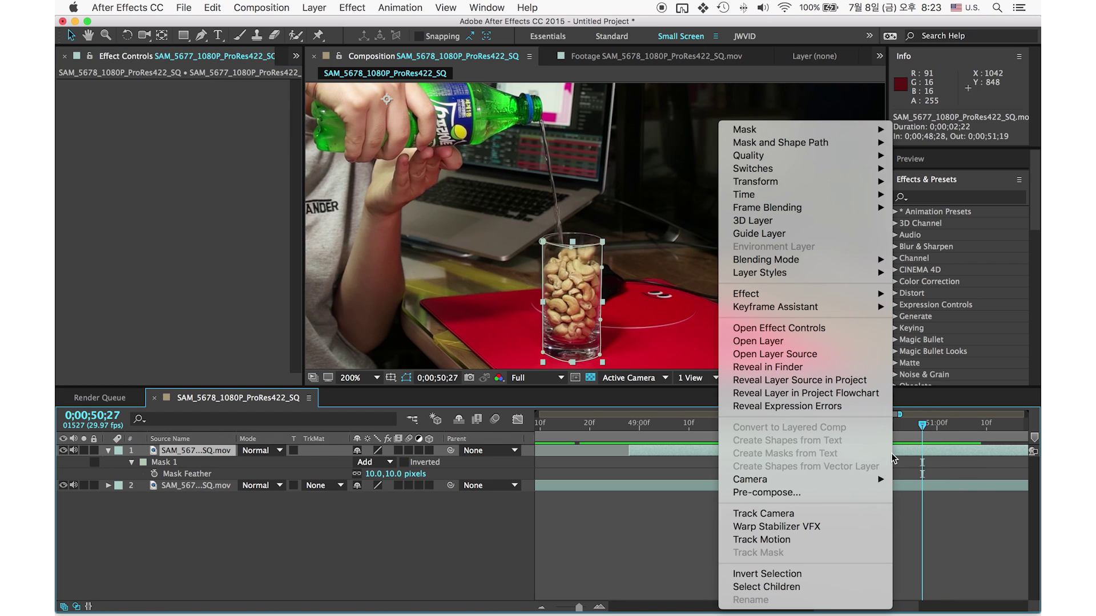
{"action": "mouse_move", "coordinate": [763, 198]}
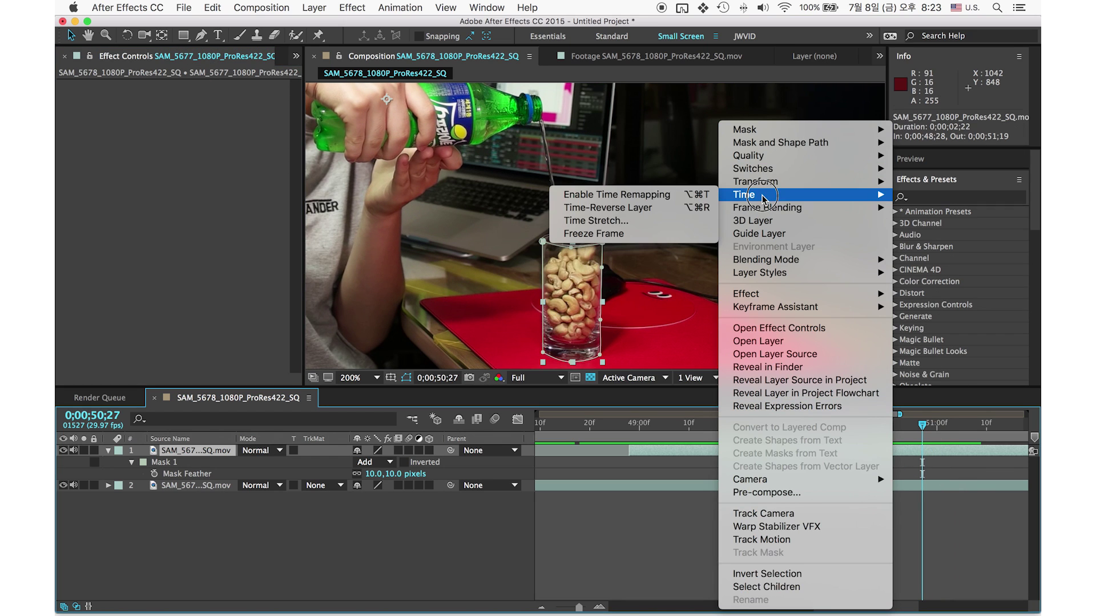
{"action": "left_click", "coordinate": [648, 220]}
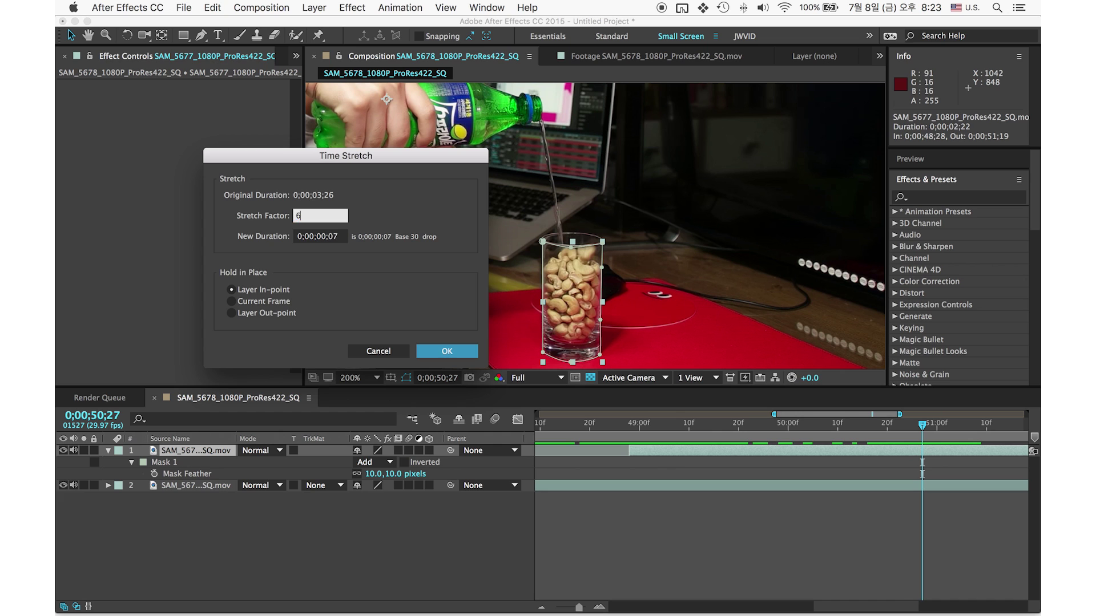
{"action": "key", "text": "Return"}
{"action": "left_click_drag", "start_coordinate": [661, 425], "coordinate": [917, 460]}
{"action": "left_click_drag", "start_coordinate": [939, 459], "coordinate": [806, 500]}
Set the composition's work area from 0;00;47;10 to 0;00;52;07 around the pouring scene
{"action": "key", "text": "minus"}
{"action": "key", "text": "minus"}
{"action": "key", "text": "minus"}
{"action": "left_click_drag", "start_coordinate": [786, 441], "coordinate": [922, 425]}
{"action": "key", "text": "b"}
{"action": "key", "text": "n"}
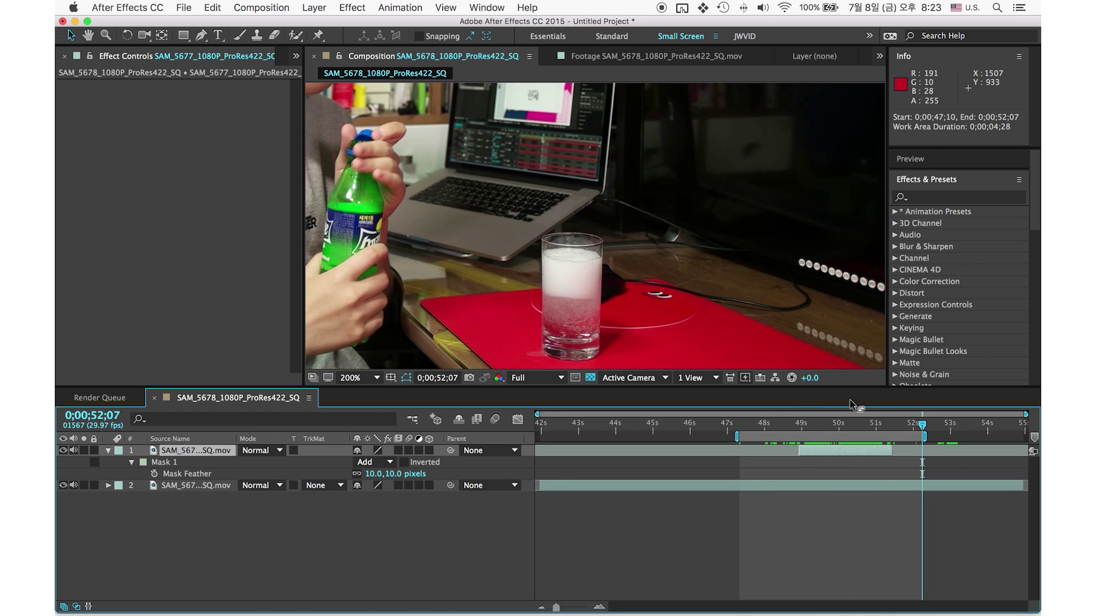
Extend the SAM_5677 layer's out-point to 0;00;53;01 and play back the pouring scene from 0;00;50;17
{"action": "left_click", "coordinate": [851, 425]}
{"action": "left_click_drag", "start_coordinate": [895, 452], "coordinate": [857, 447]}
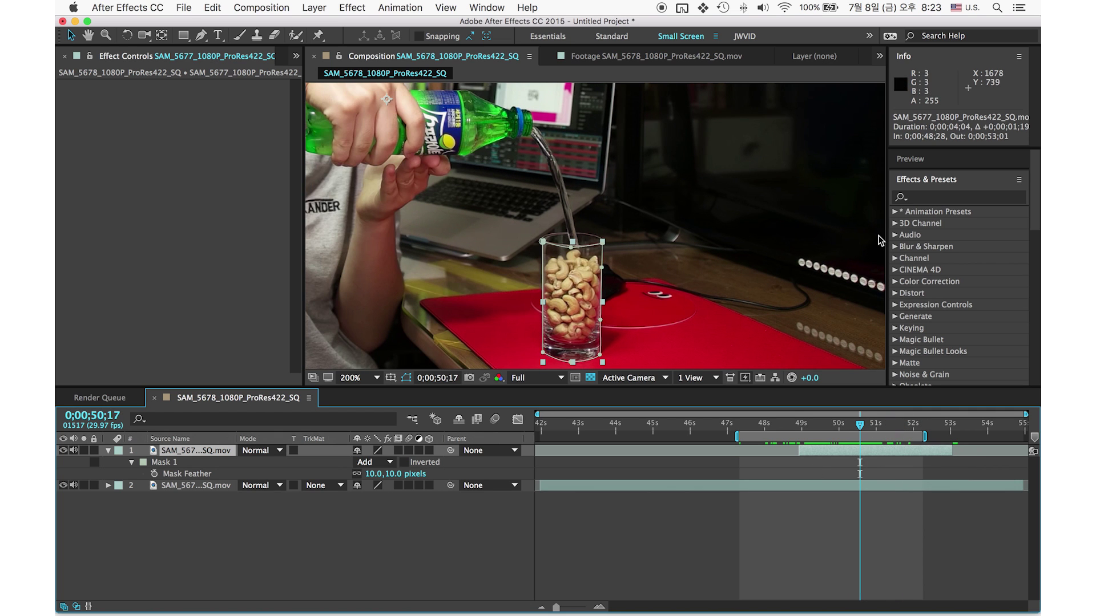
{"action": "key", "text": "space"}
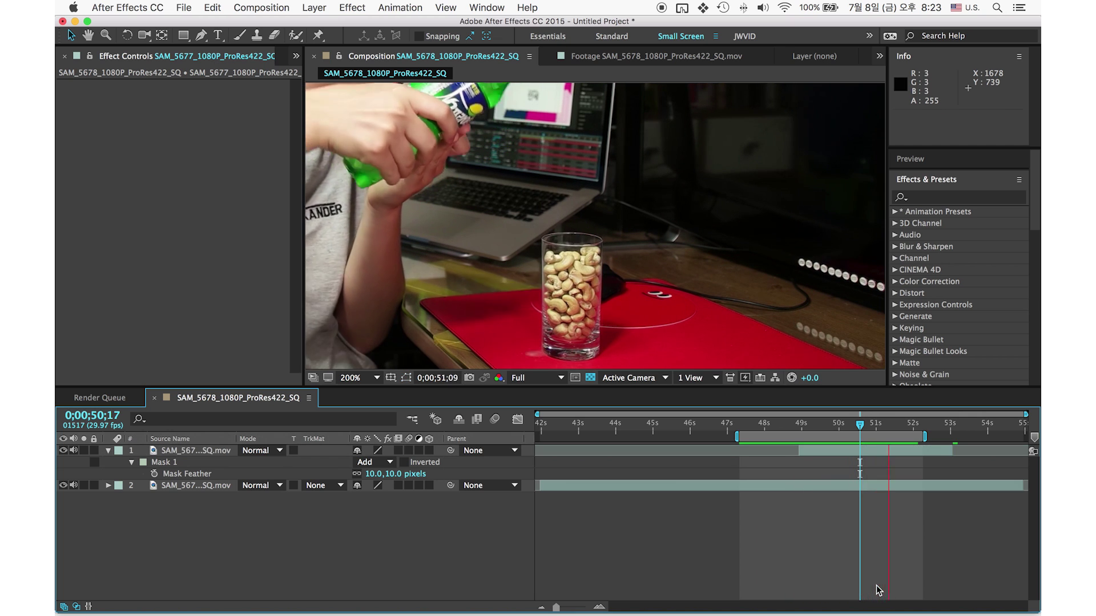
{"action": "key", "text": "space"}
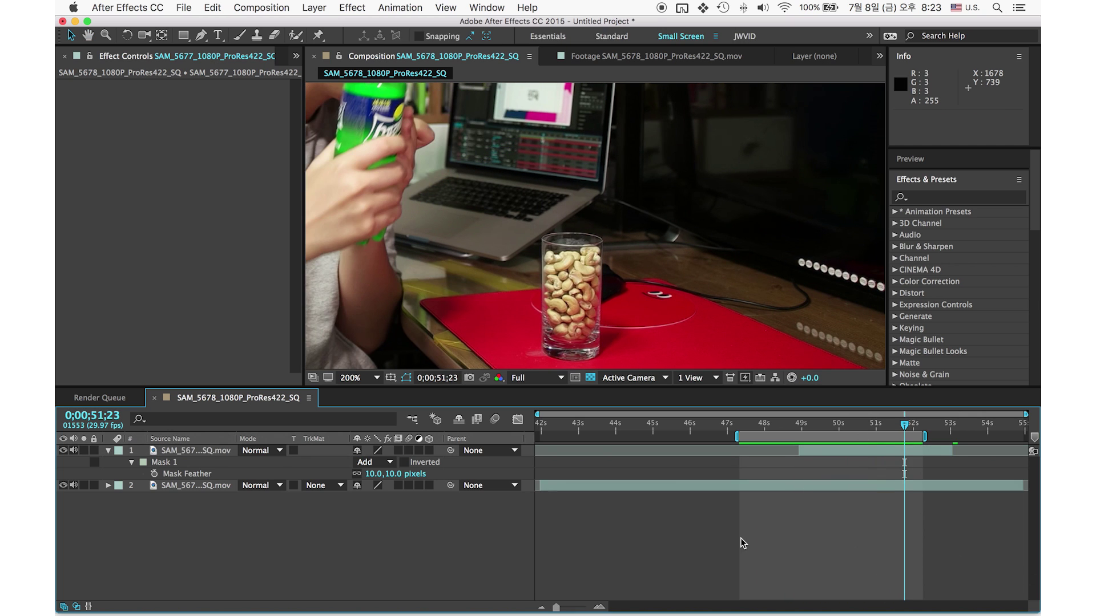
Play back the full-frame composite around 0;00;48;24 to check how the nuts enter the glass
{"action": "left_click_drag", "start_coordinate": [808, 431], "coordinate": [794, 463]}
{"action": "key", "text": "comma"}
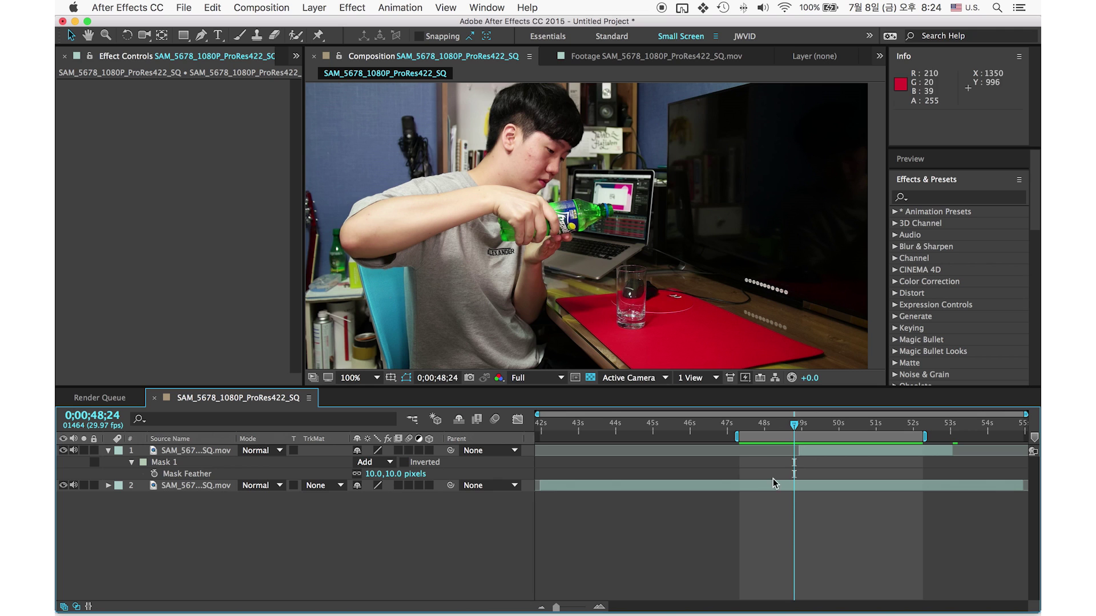
{"action": "key", "text": "comma"}
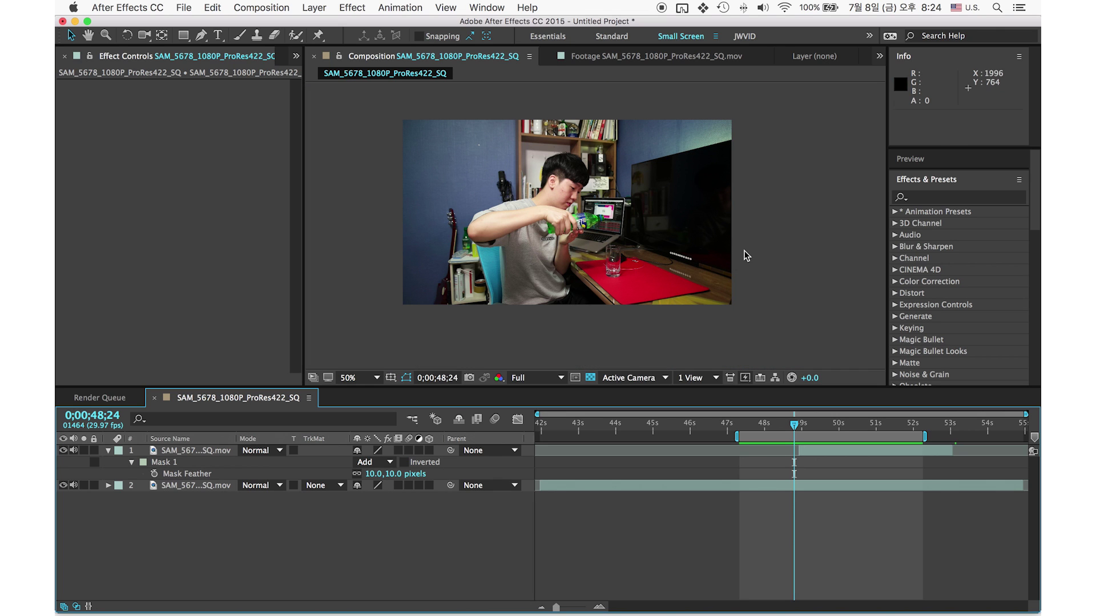
{"action": "key", "text": "space"}
{"action": "key", "text": "period"}
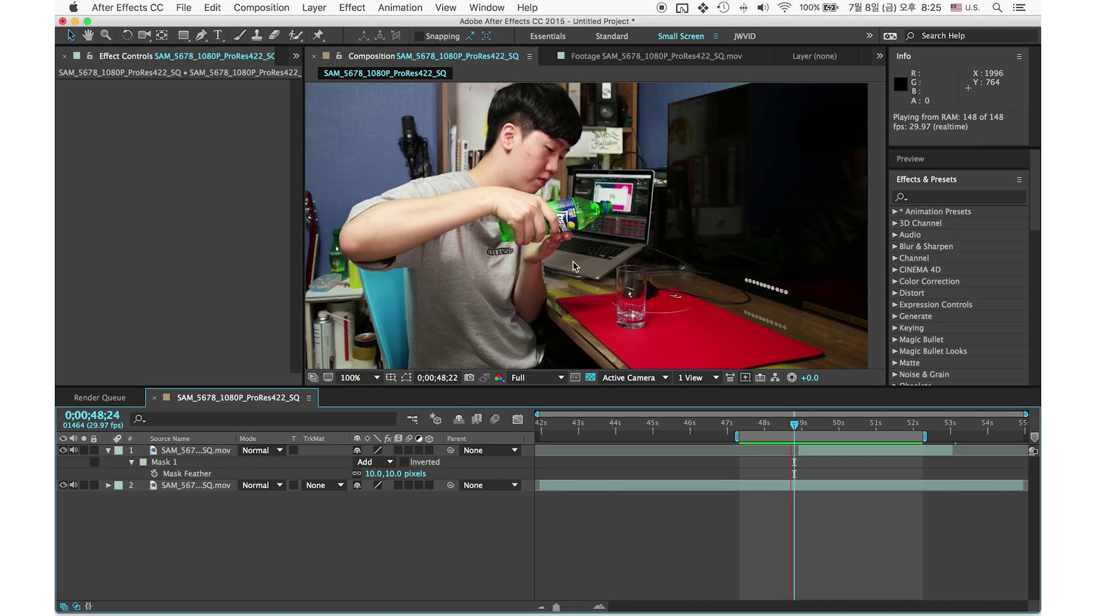
{"action": "key", "text": "space"}
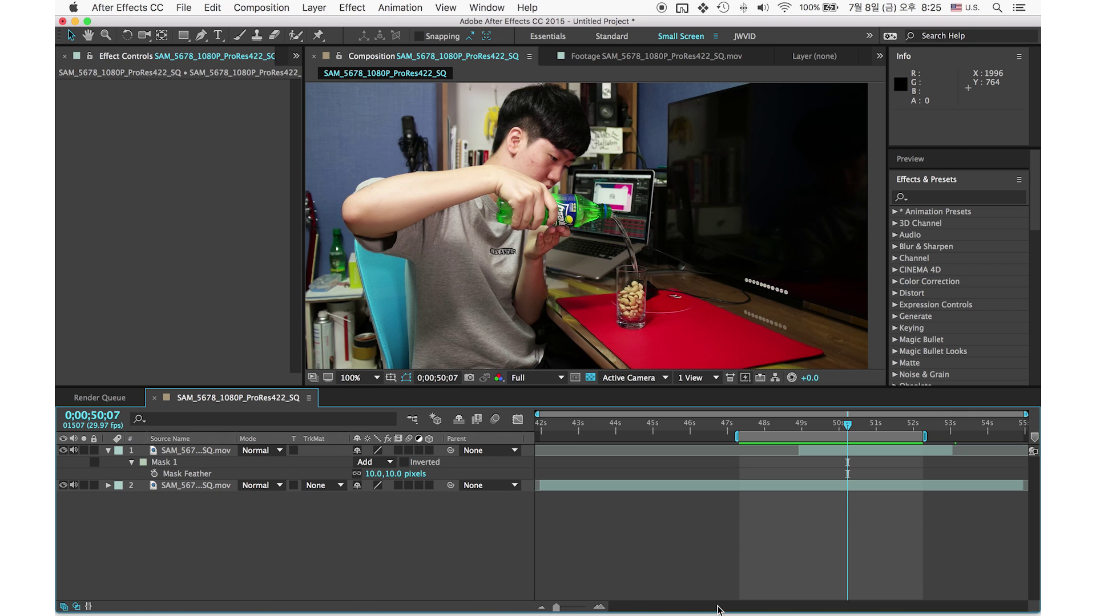
Preview the comp 2.mp4 video from the desktop and return to the pouring frame at 0;00;50;07
{"action": "key", "text": "F11"}
{"action": "left_click_drag", "start_coordinate": [1004, 66], "coordinate": [1022, 131]}
{"action": "key", "text": "space"}
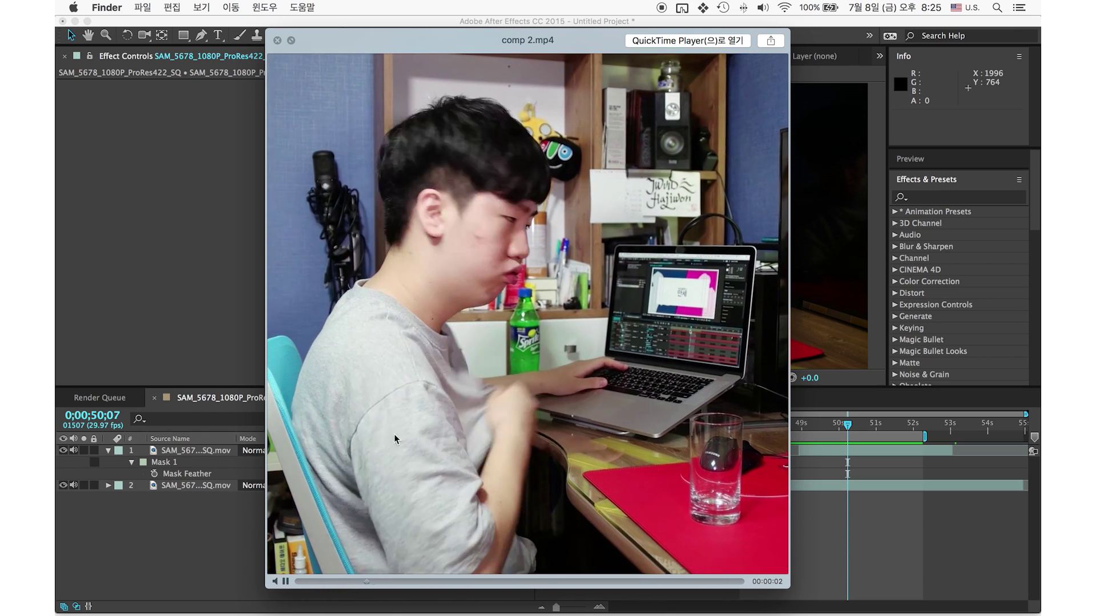
{"action": "key", "text": "space"}
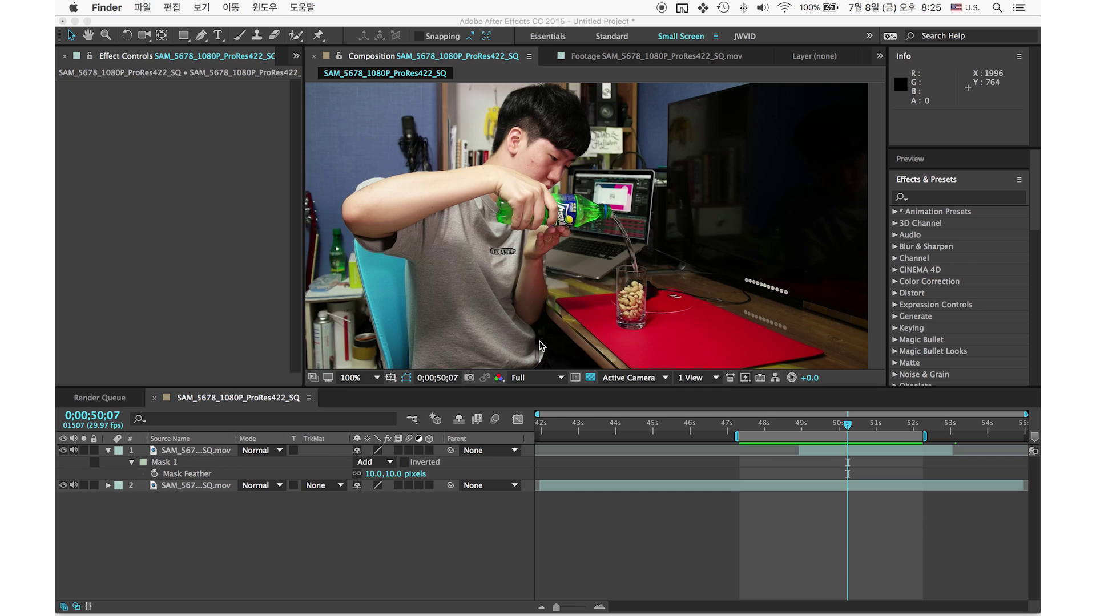
{"action": "scroll", "coordinate": [540, 346], "scroll_direction": "down", "scroll_amount": 2}
{"action": "scroll", "coordinate": [551, 296], "scroll_direction": "up", "scroll_amount": 3}
{"action": "scroll", "coordinate": [551, 292], "scroll_direction": "down", "scroll_amount": 3}
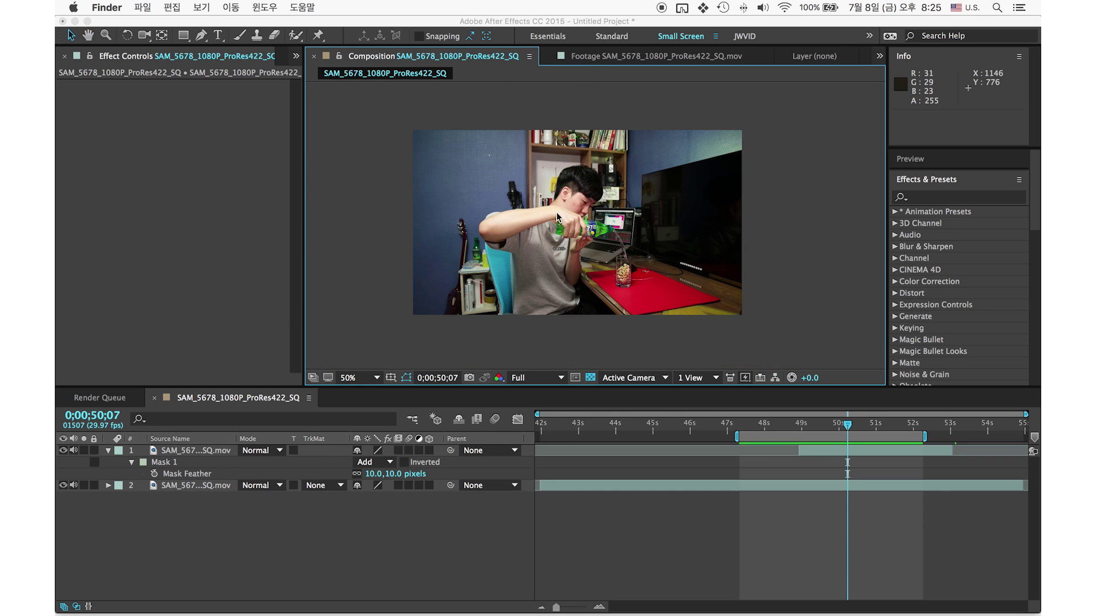
{"action": "scroll", "coordinate": [557, 217], "scroll_direction": "up", "scroll_amount": 2}
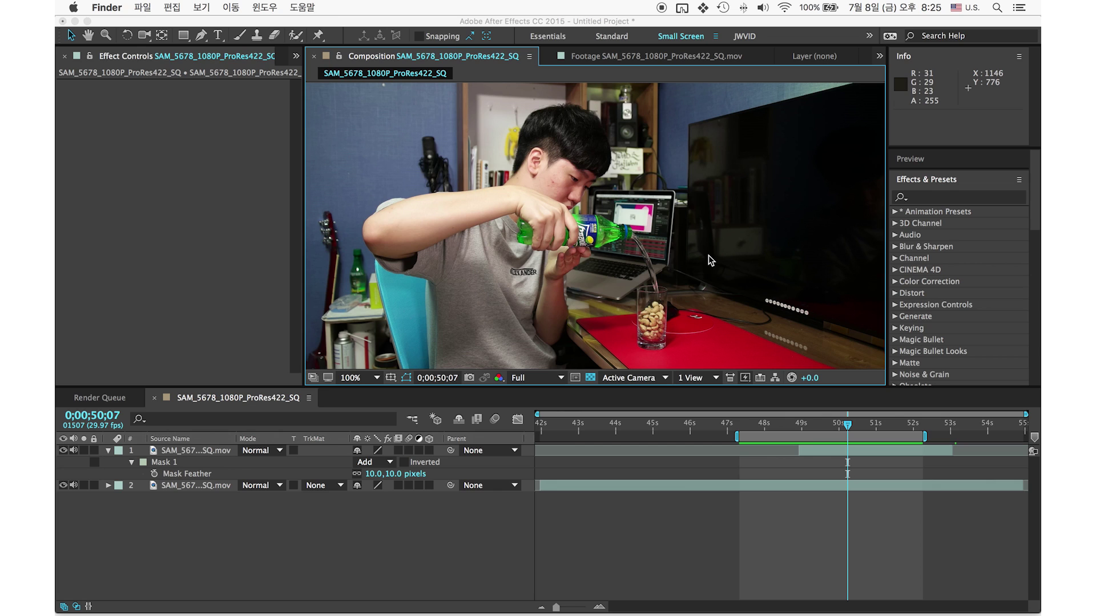
Rename the SAM_5678_1080P_ProRes422_SQ composition as FIXshot
{"action": "key", "text": "super+0"}
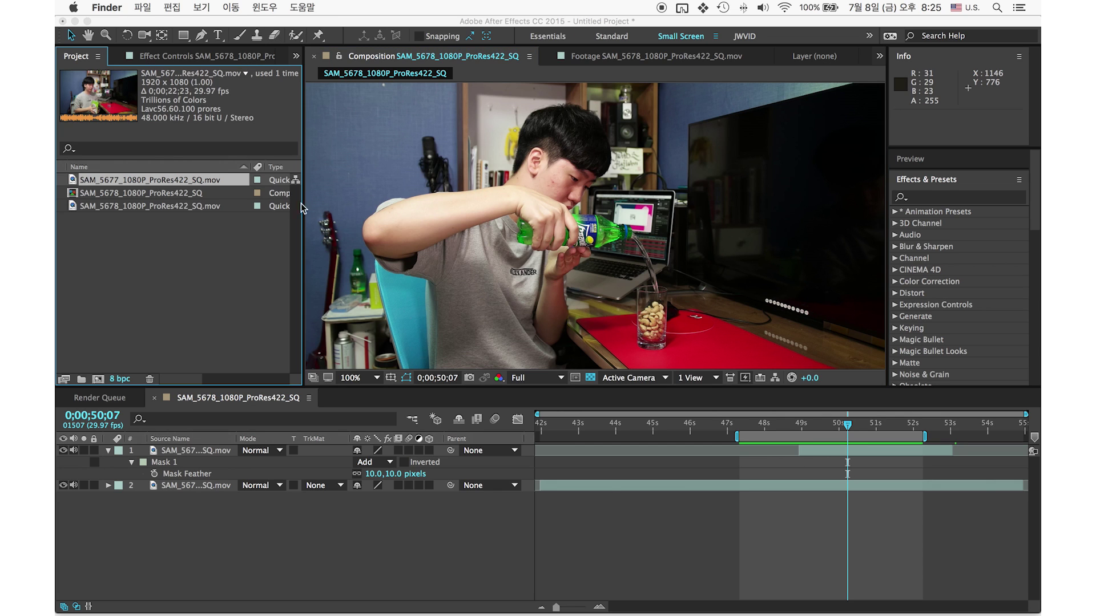
{"action": "left_click", "coordinate": [481, 265]}
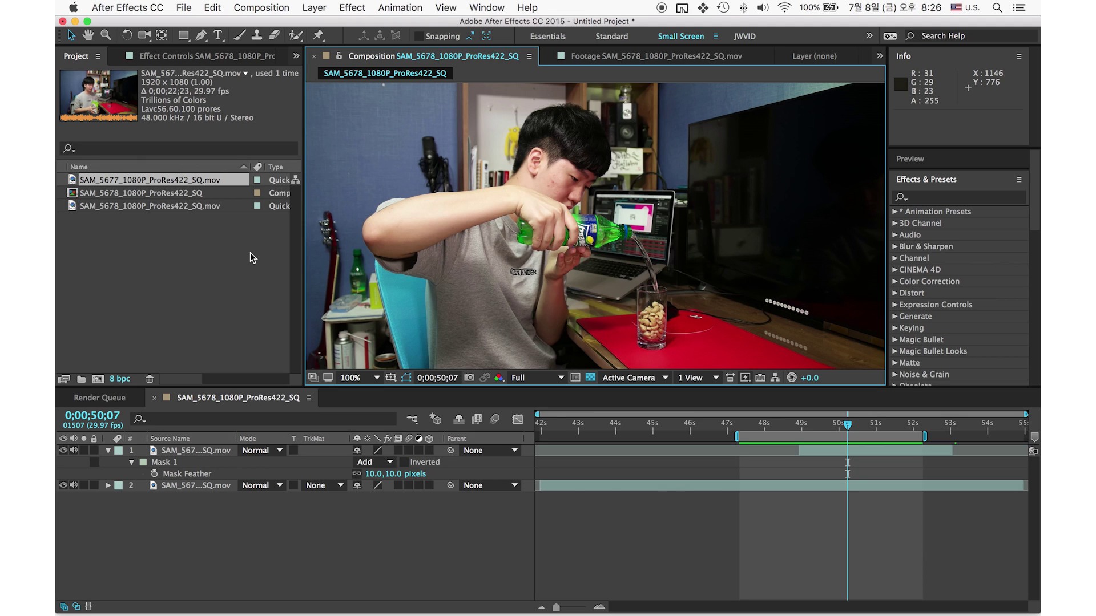
{"action": "left_click", "coordinate": [147, 193]}
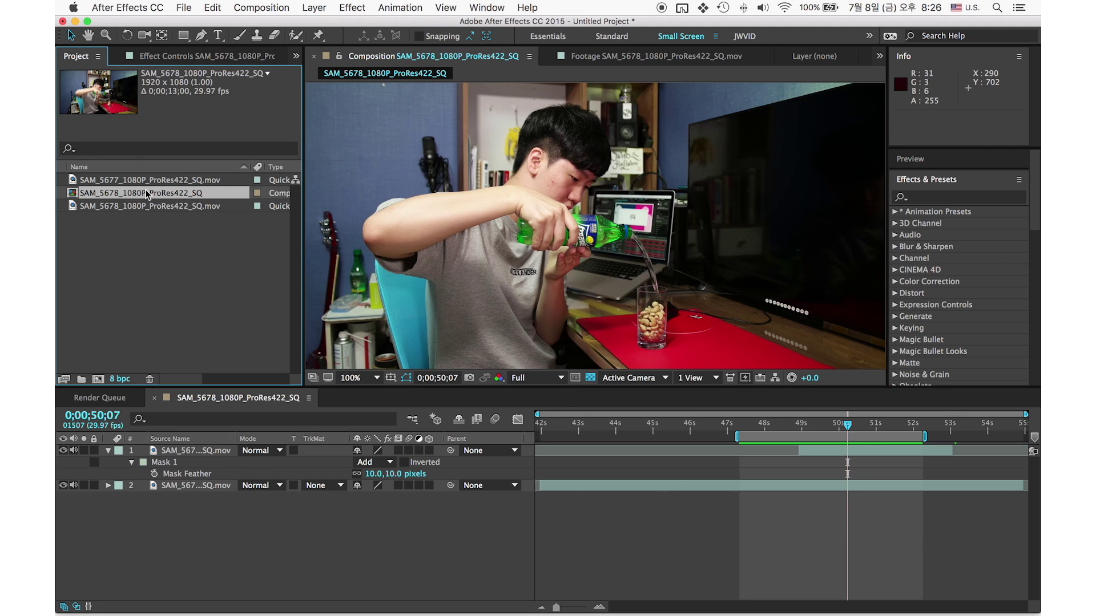
{"action": "key", "text": "Return"}
{"action": "key", "text": "BackSpace"}
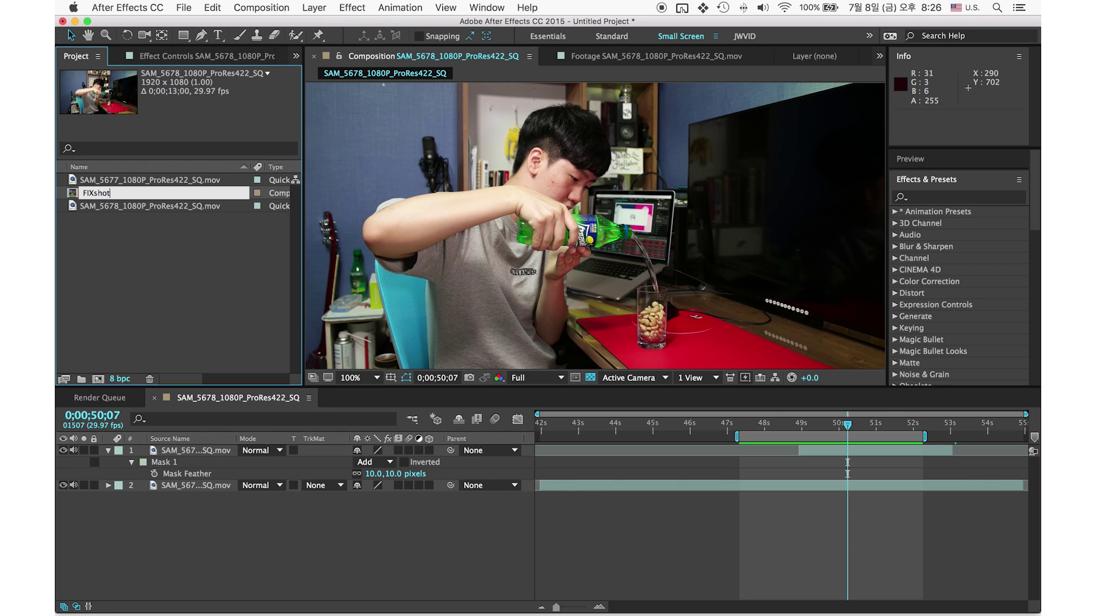
{"action": "key", "text": "Return"}
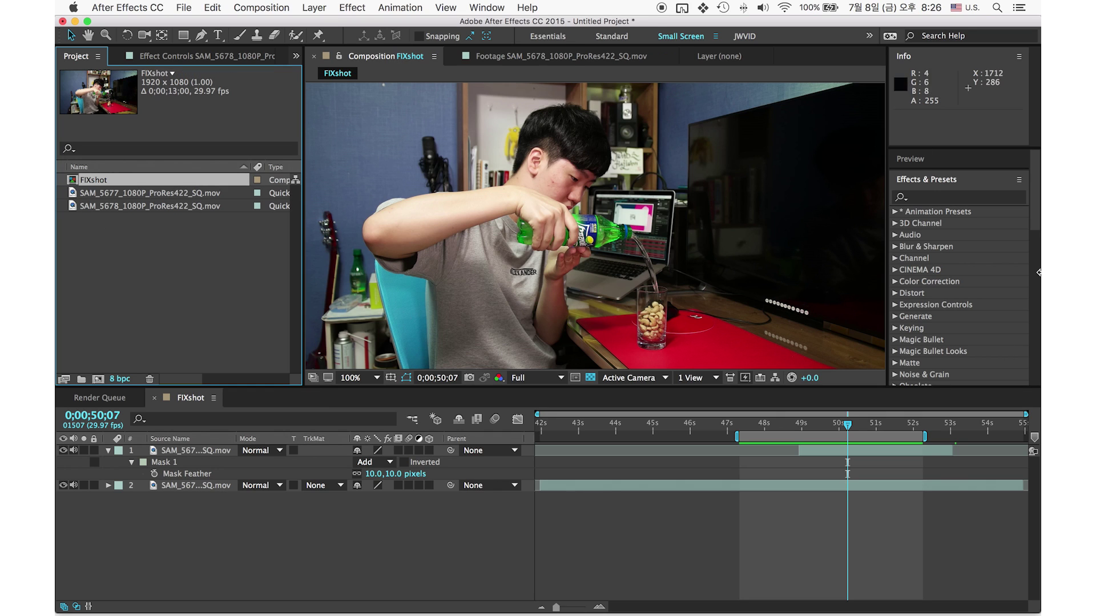
Create a new composition from FIXshot and rename it Export
{"action": "left_click_drag", "start_coordinate": [96, 176], "coordinate": [99, 380]}
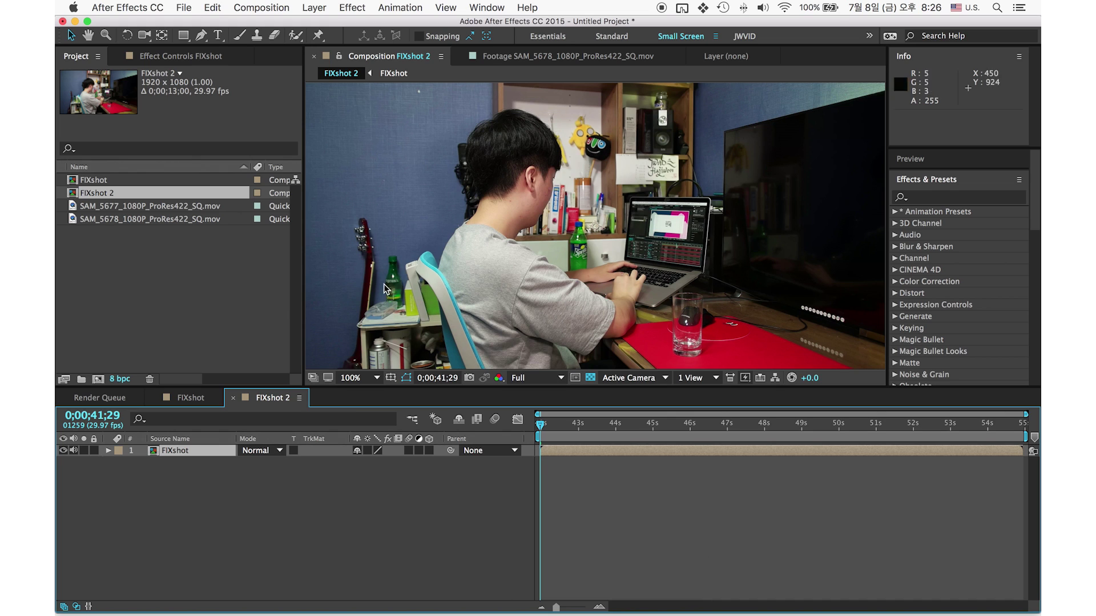
{"action": "left_click", "coordinate": [115, 206]}
{"action": "left_click", "coordinate": [114, 195]}
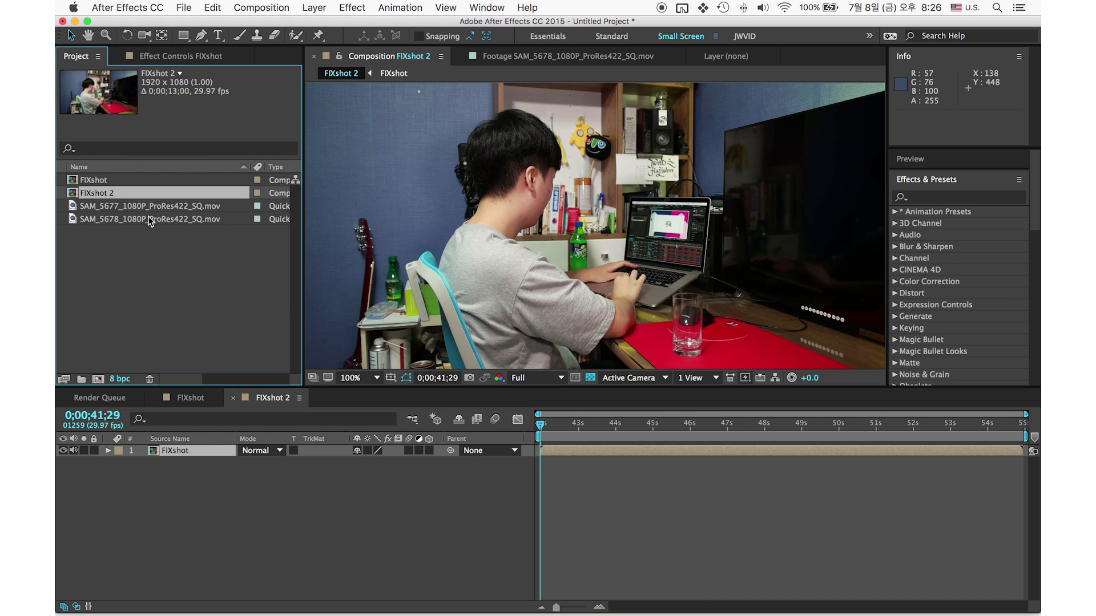
{"action": "key", "text": "Return"}
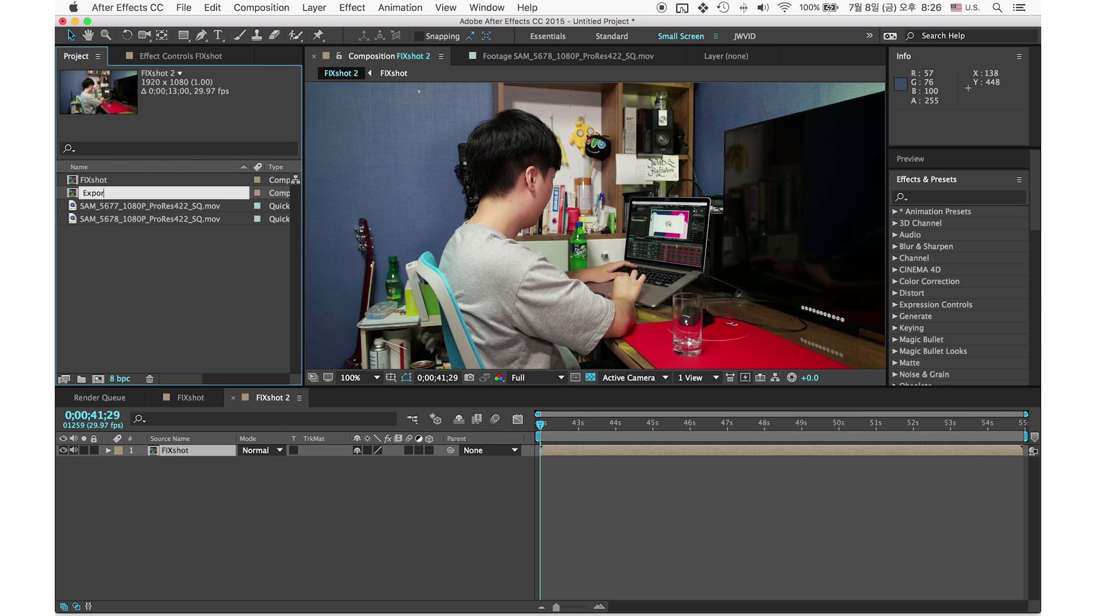
{"action": "key", "text": "Return"}
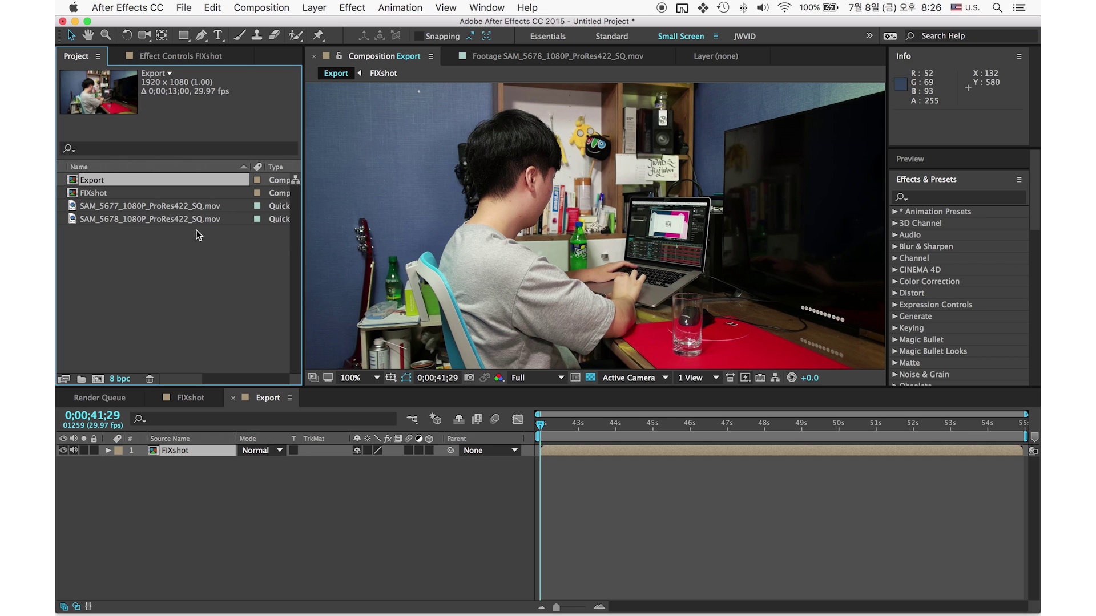
Scrub through the Export composition up to 0;00;51;04 to review the nested FIXshot footage
{"action": "left_click_drag", "start_coordinate": [566, 425], "coordinate": [487, 456]}
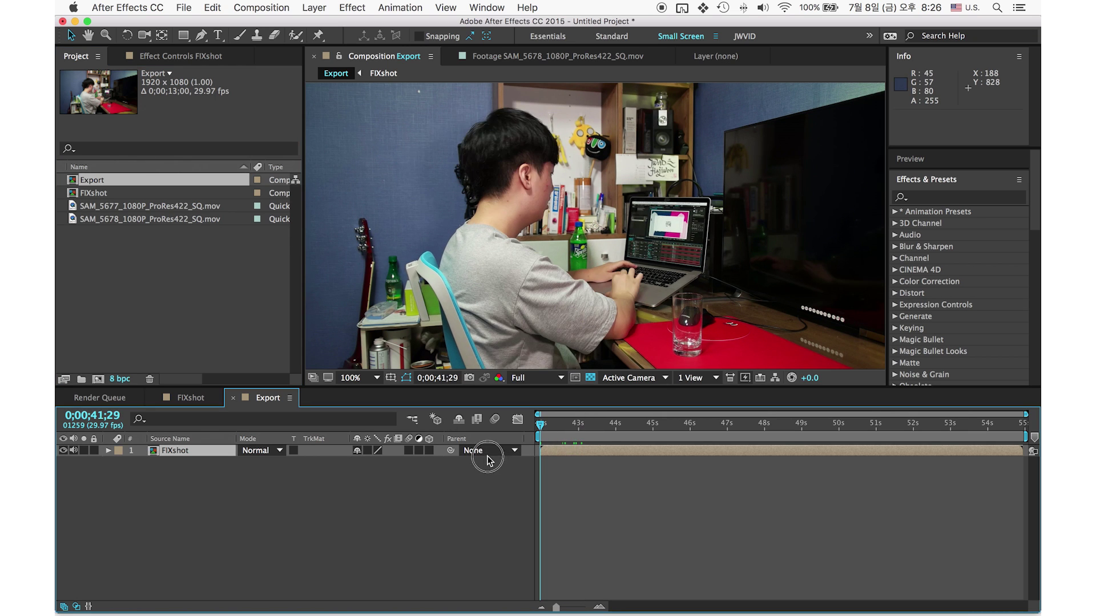
{"action": "scroll", "coordinate": [612, 327], "scroll_direction": "down", "scroll_amount": 2}
{"action": "left_click_drag", "start_coordinate": [600, 442], "coordinate": [832, 471]}
{"action": "left_click", "coordinate": [833, 471]}
{"action": "left_click_drag", "start_coordinate": [823, 425], "coordinate": [881, 453]}
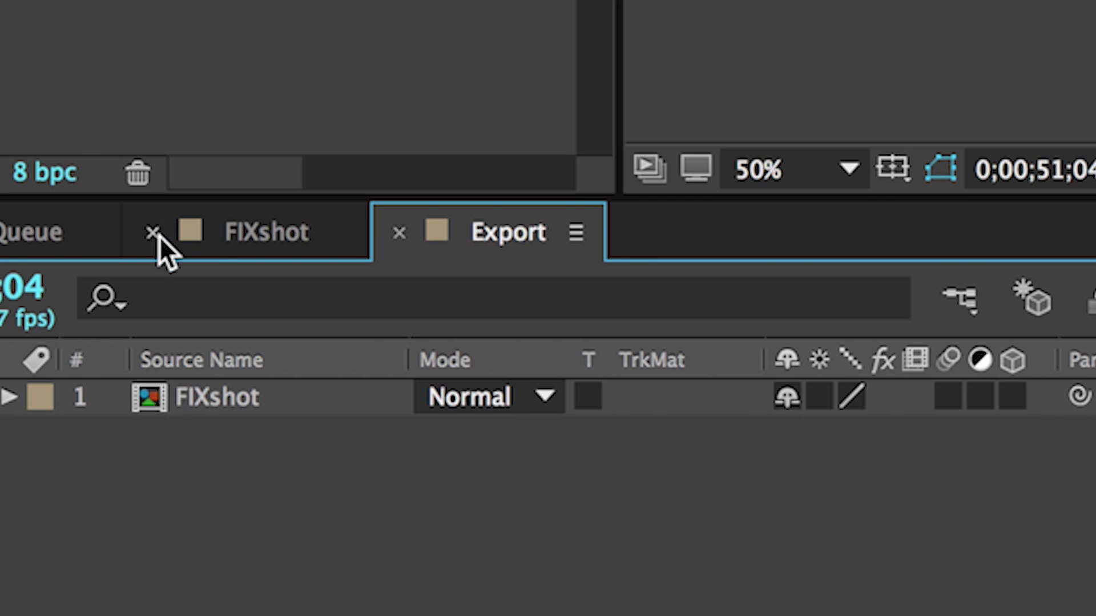
In the FIXshot composition, split the SAM_5677 layer at 0;00;52;23
{"action": "left_click", "coordinate": [171, 400]}
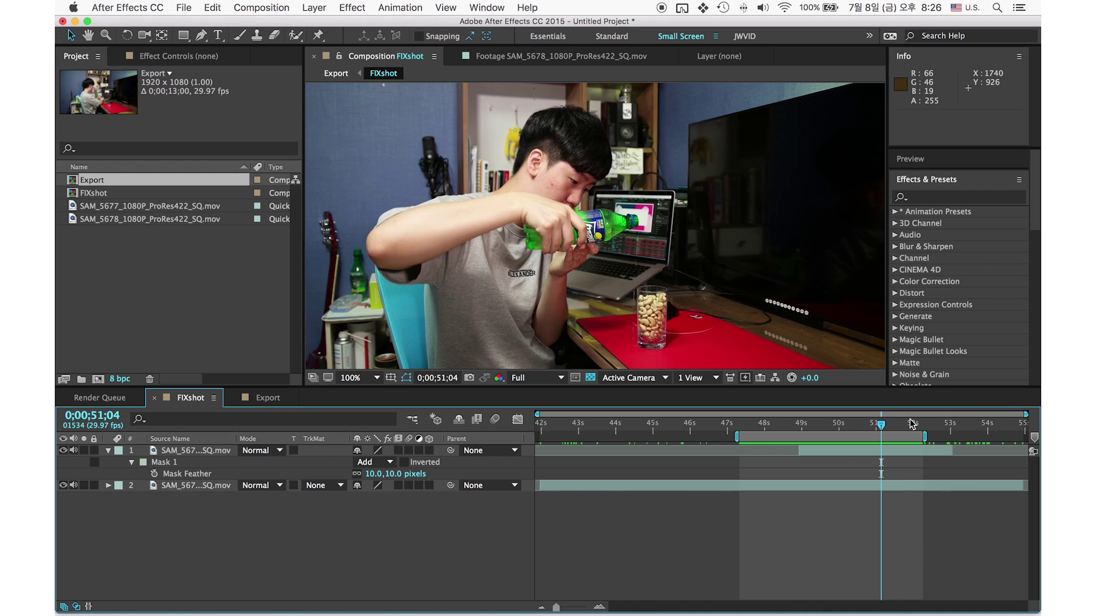
{"action": "left_click_drag", "start_coordinate": [913, 424], "coordinate": [965, 444]}
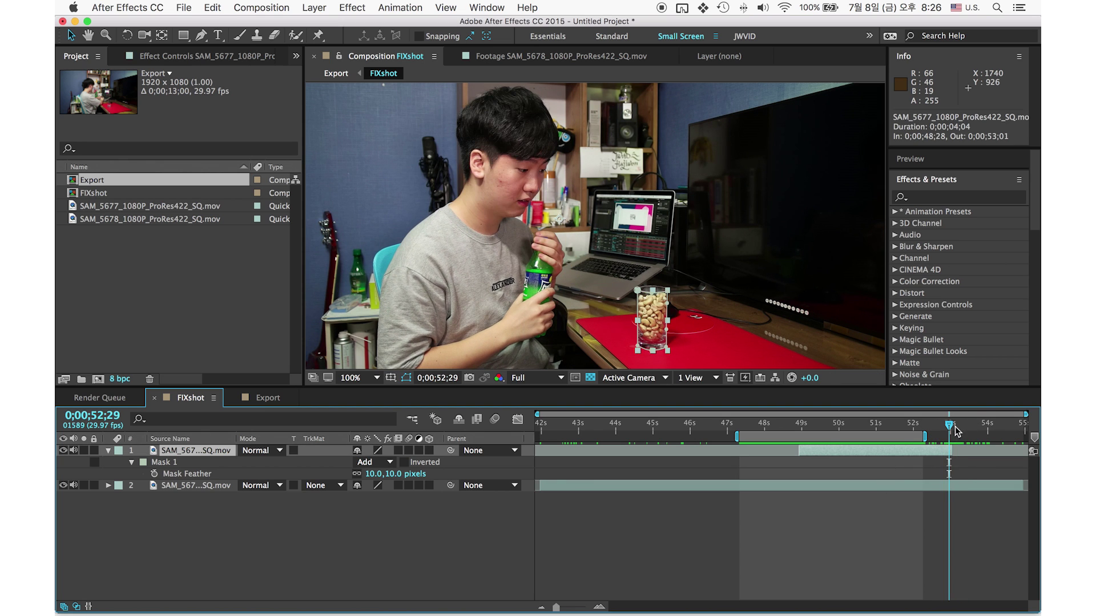
{"action": "left_click_drag", "start_coordinate": [957, 432], "coordinate": [940, 479]}
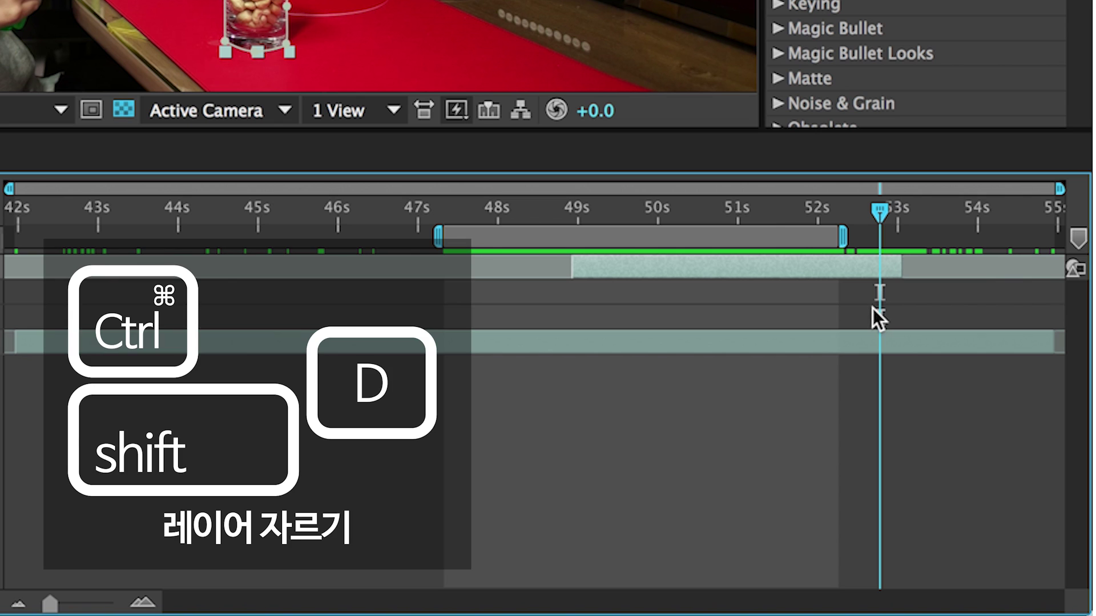
{"action": "key", "text": "ctrl+shift+d"}
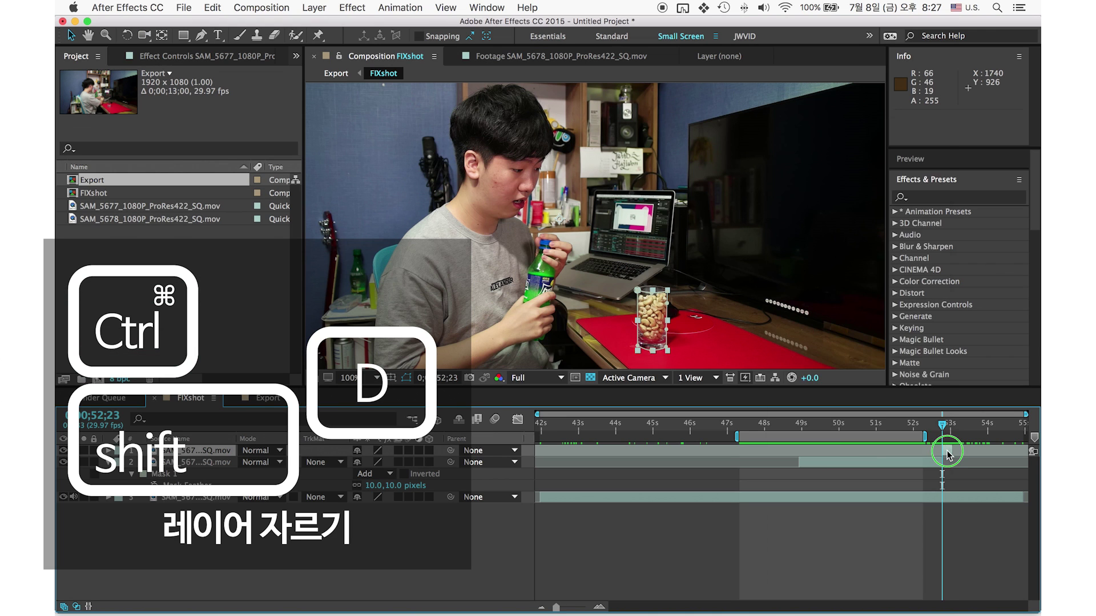
Freeze the frame of the split-off SAM_5677 piece and extend its out-point to 0;00;55;08
{"action": "right_click", "coordinate": [947, 454]}
{"action": "mouse_move", "coordinate": [844, 196]}
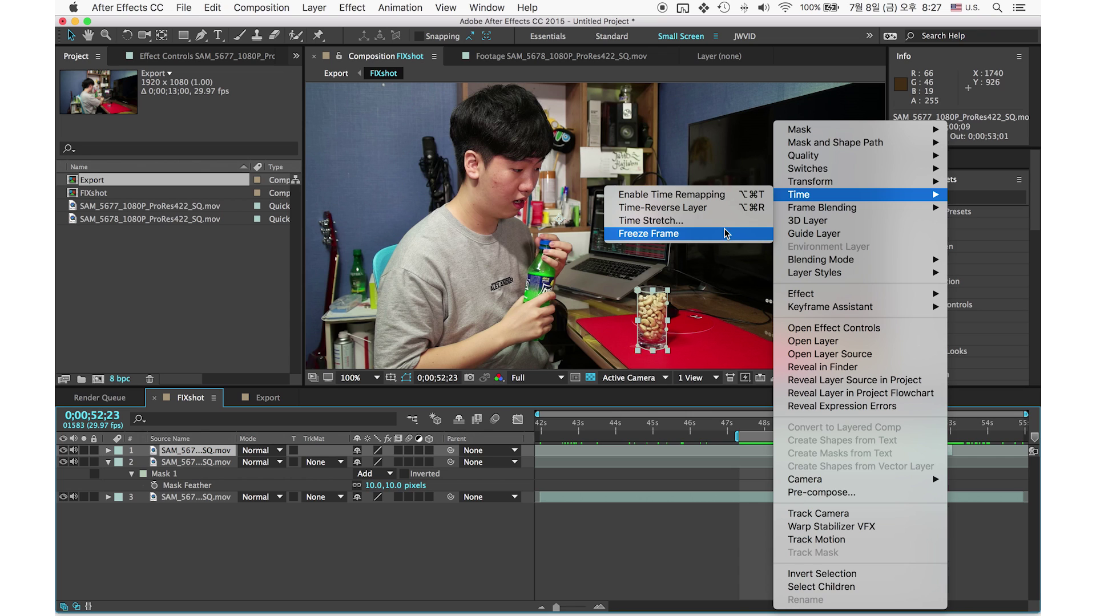
{"action": "left_click", "coordinate": [720, 233]}
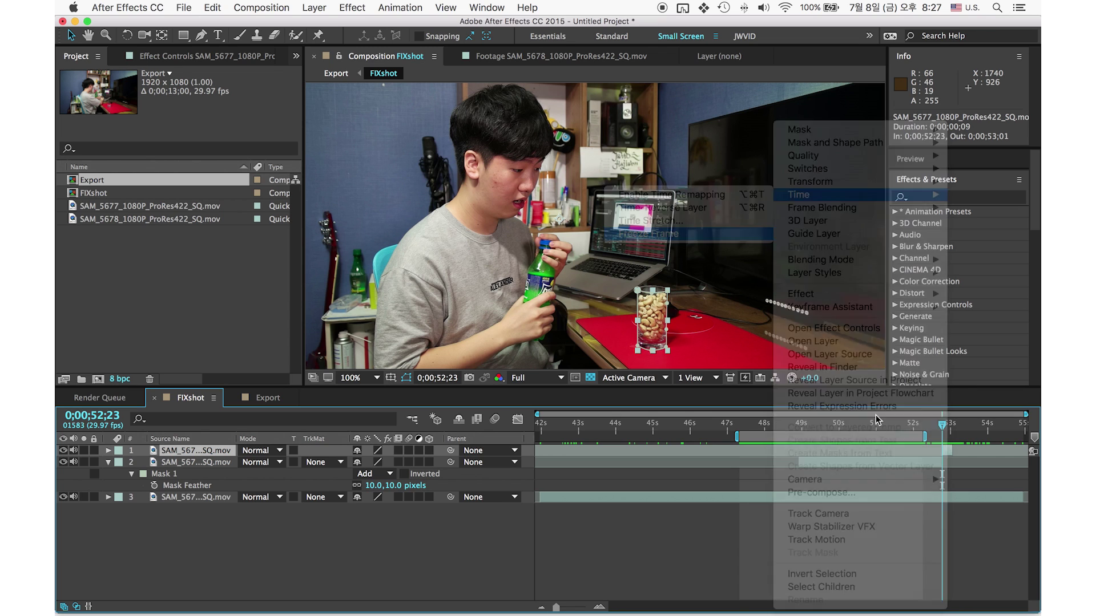
{"action": "left_click_drag", "start_coordinate": [958, 455], "coordinate": [1027, 455]}
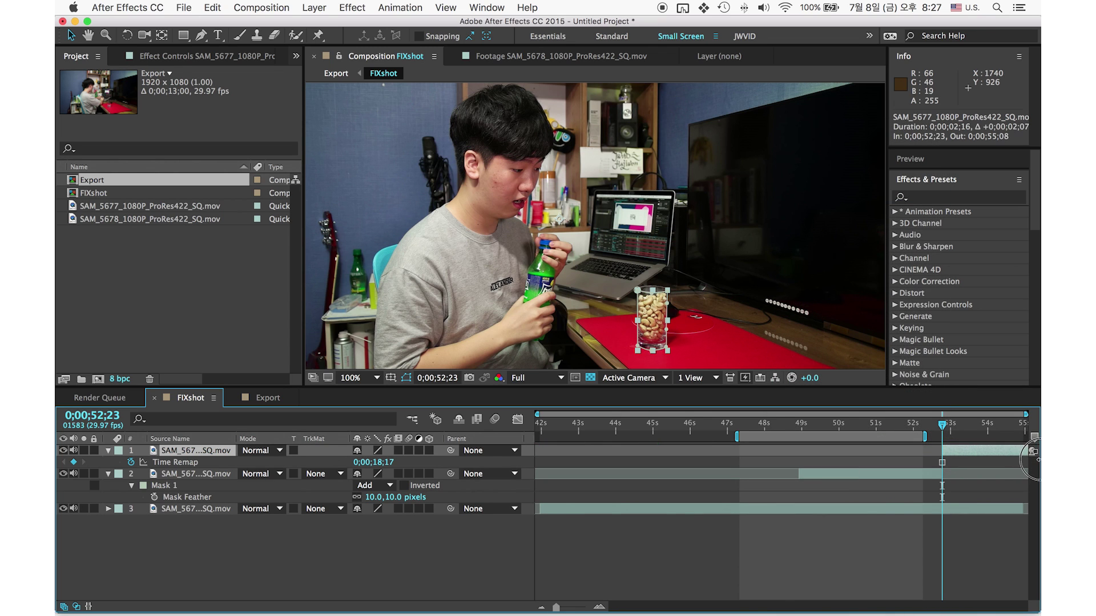
Try a freeze frame on the SAM_5678 layer at 0;00;45;21, check the pour over it, and undo the freeze
{"action": "left_click_drag", "start_coordinate": [959, 437], "coordinate": [679, 446]}
{"action": "right_click", "coordinate": [676, 509]}
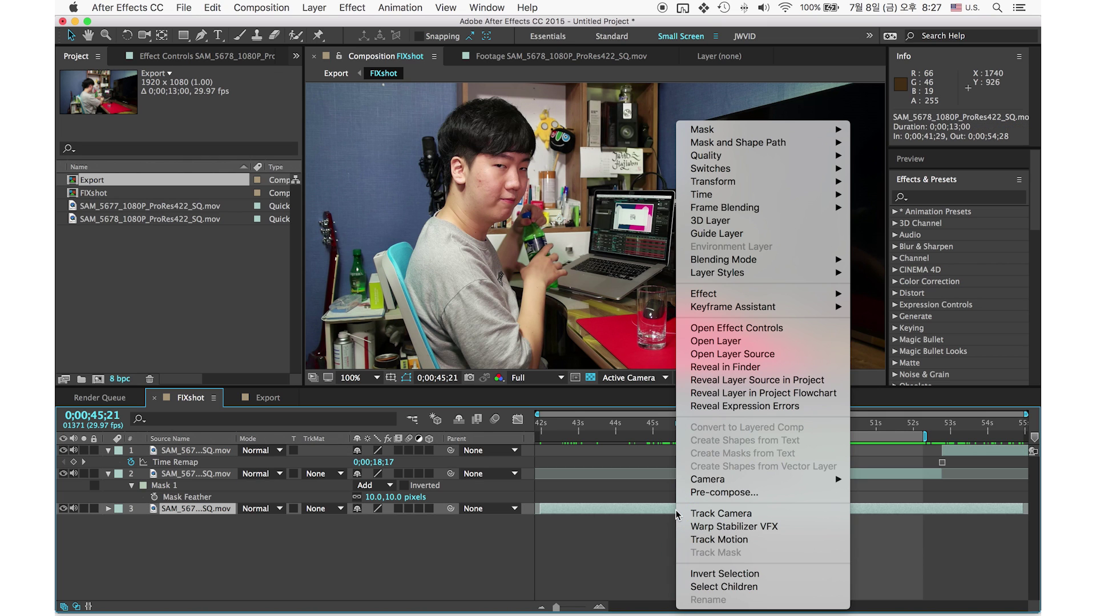
{"action": "mouse_move", "coordinate": [742, 195]}
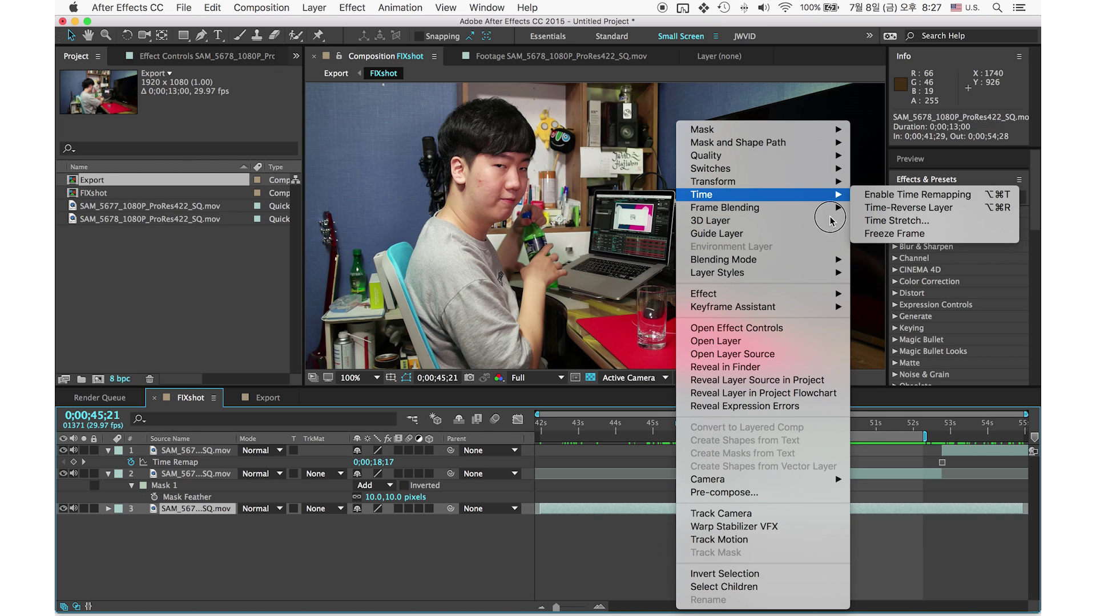
{"action": "left_click", "coordinate": [894, 234]}
{"action": "left_click_drag", "start_coordinate": [691, 427], "coordinate": [836, 531]}
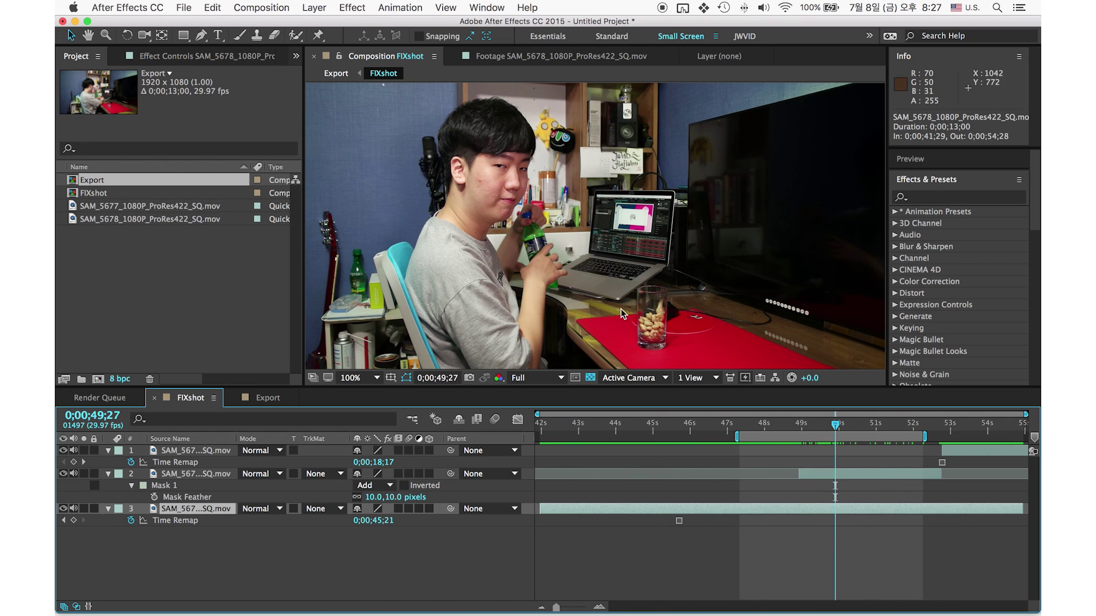
{"action": "left_click", "coordinate": [798, 415]}
{"action": "left_click_drag", "start_coordinate": [792, 425], "coordinate": [931, 463]}
{"action": "key", "text": "super+z"}
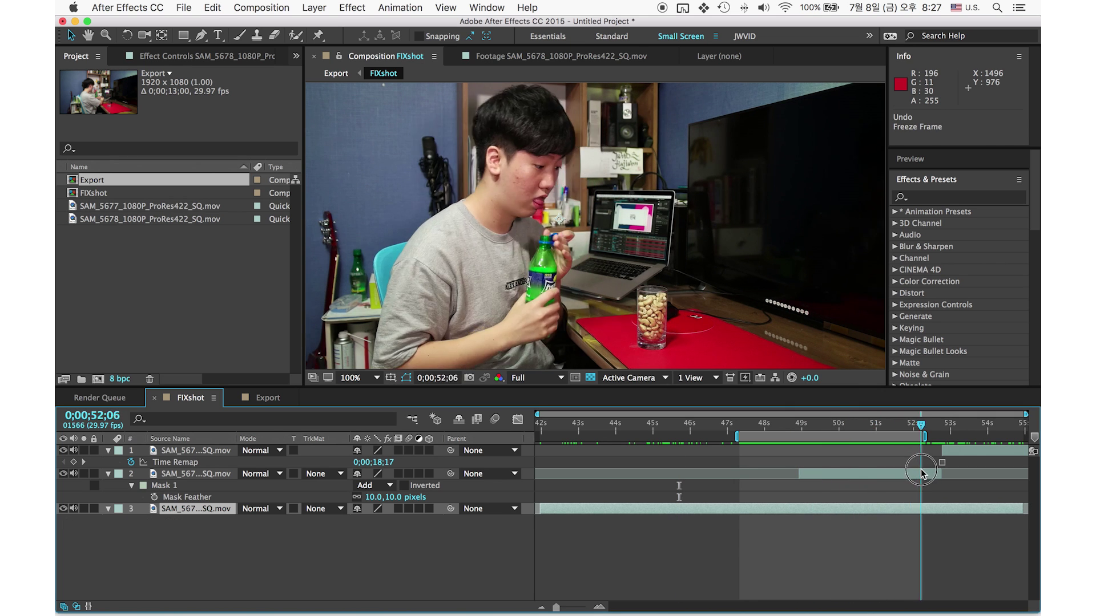
Return to the Export composition and preview the comp 2.mp4 file on the desktop as a framing reference
{"action": "left_click", "coordinate": [268, 398]}
{"action": "scroll", "coordinate": [629, 271], "scroll_direction": "down", "scroll_amount": 2}
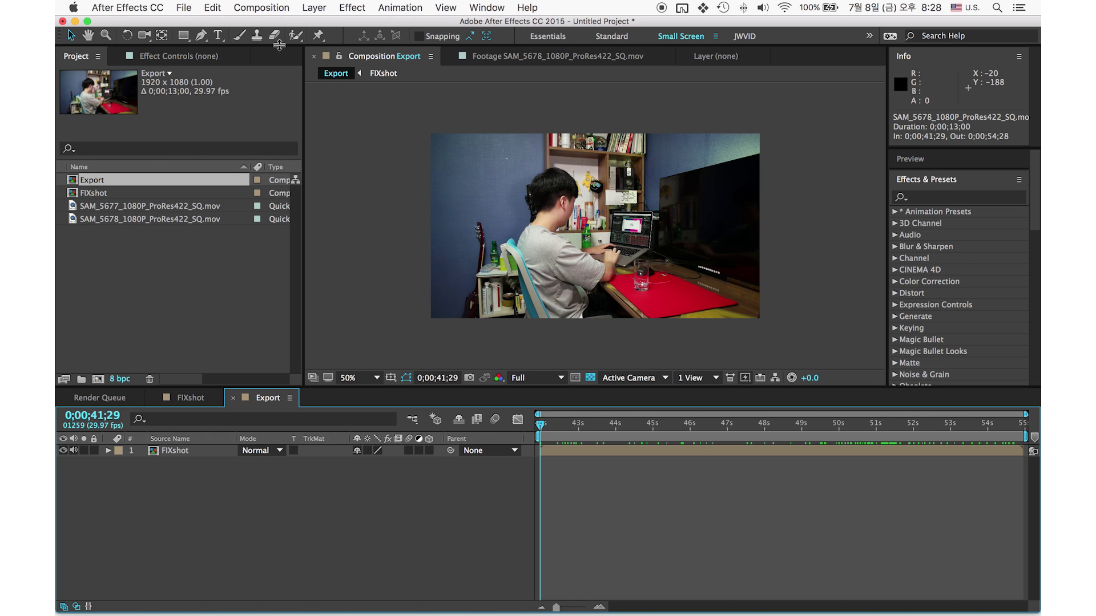
{"action": "key", "text": "F11"}
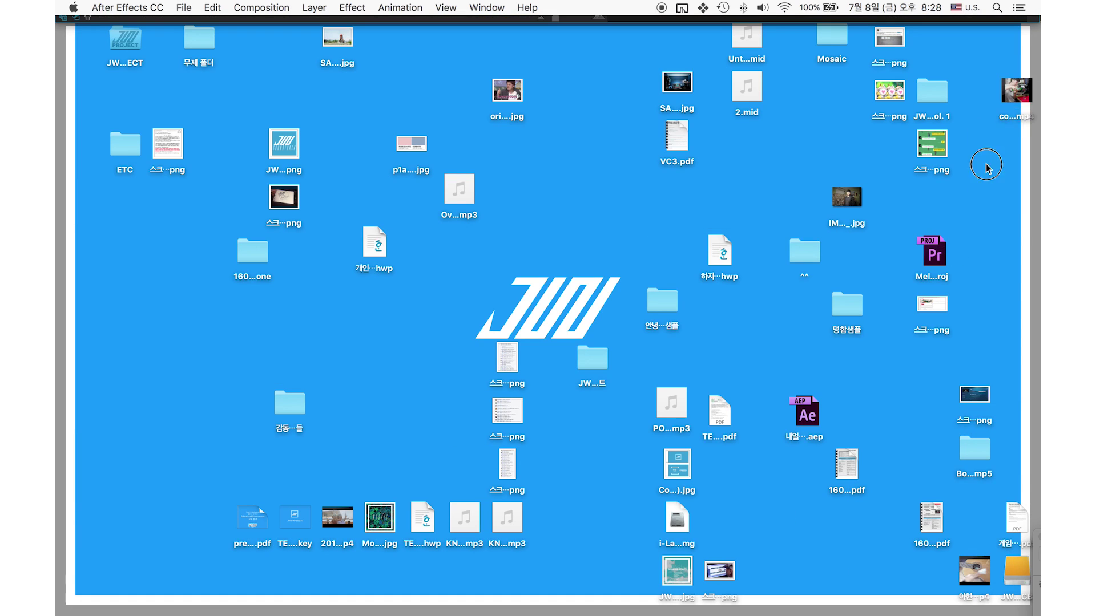
{"action": "left_click", "coordinate": [1005, 92]}
{"action": "key", "text": "space"}
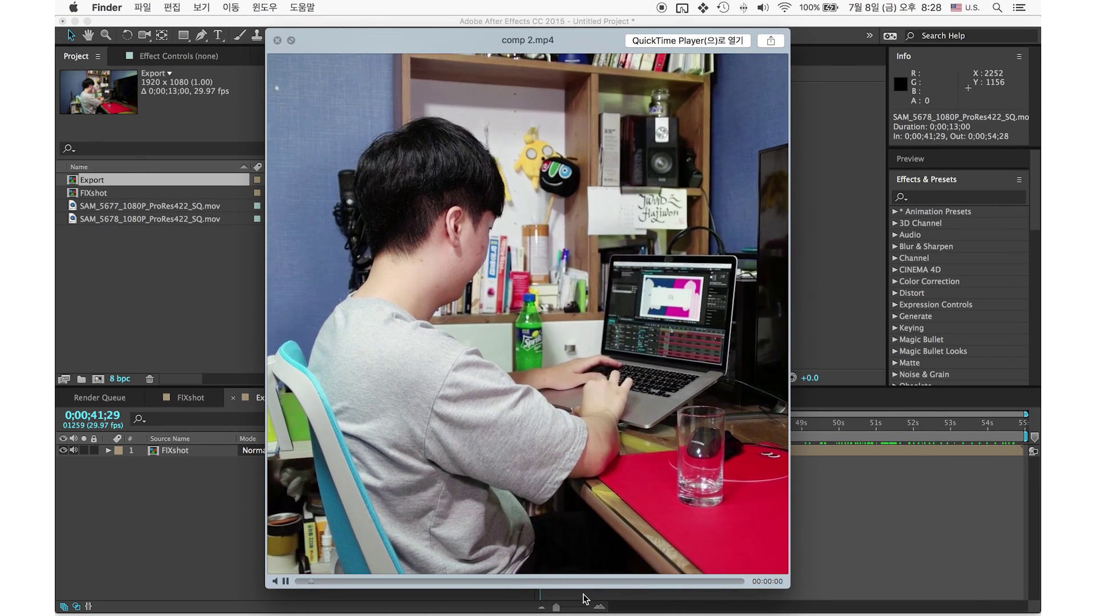
{"action": "left_click", "coordinate": [708, 564]}
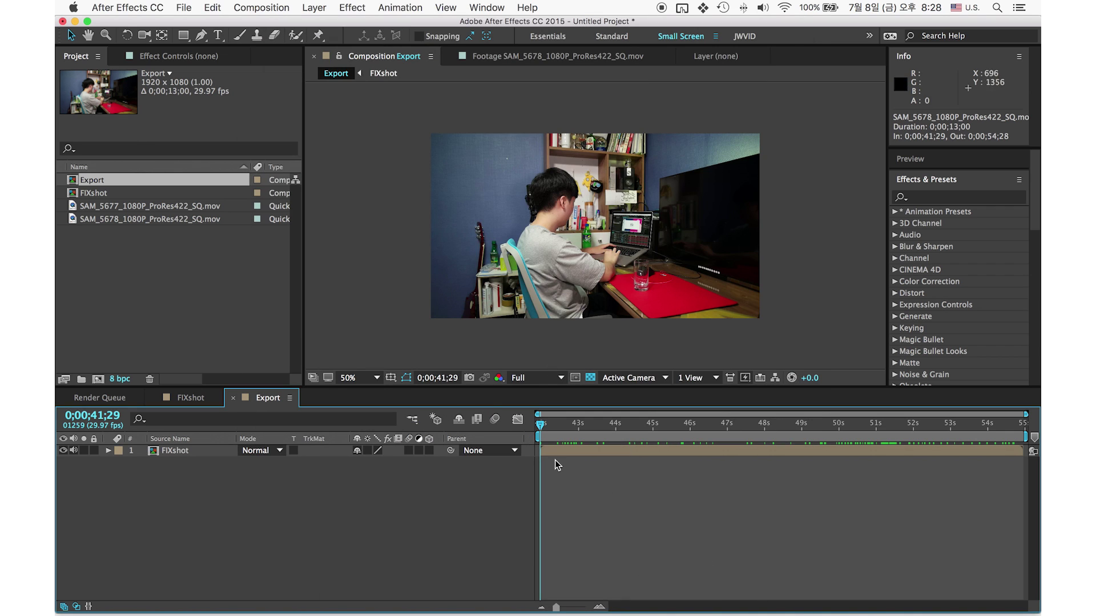
Change the Export composition's settings to a square frame by setting its width to 1080 px
{"action": "left_click", "coordinate": [251, 7]}
{"action": "left_click", "coordinate": [266, 44]}
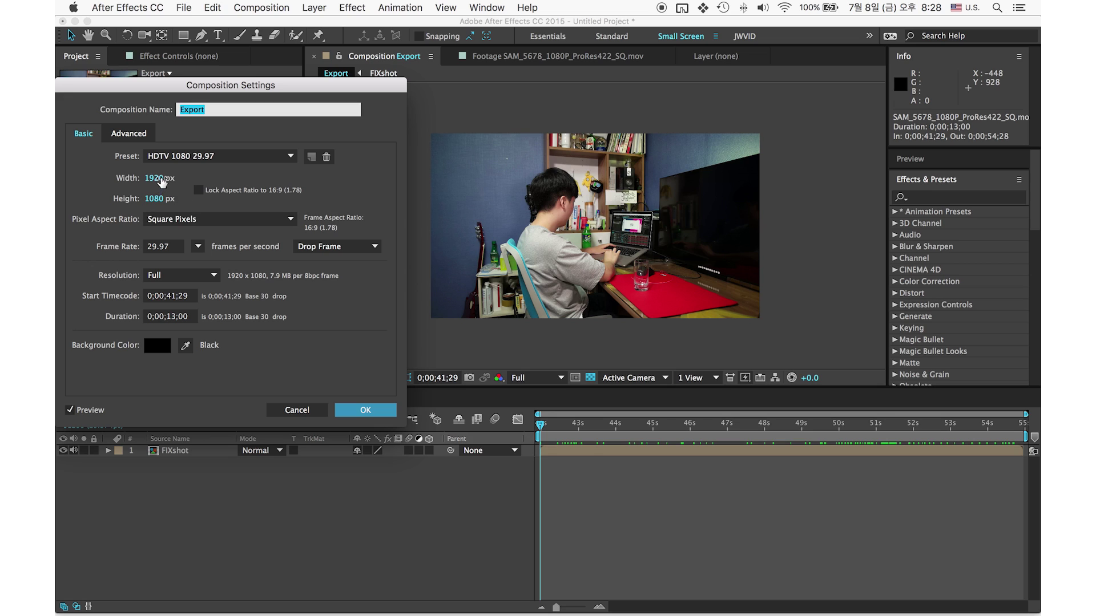
{"action": "left_click", "coordinate": [161, 178]}
{"action": "type", "text": "1080"}
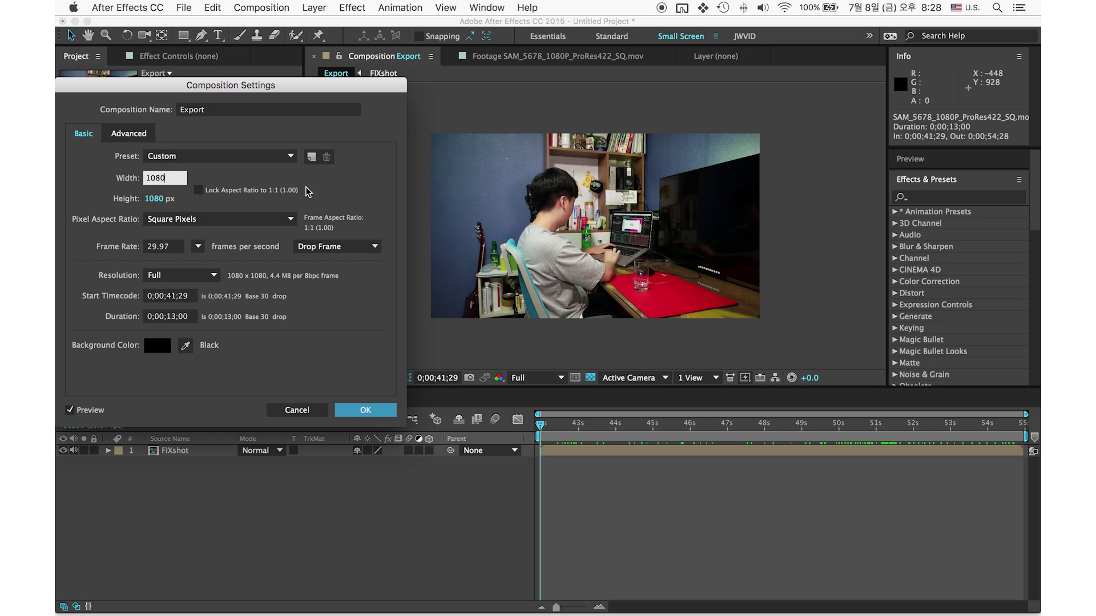
{"action": "left_click", "coordinate": [357, 199]}
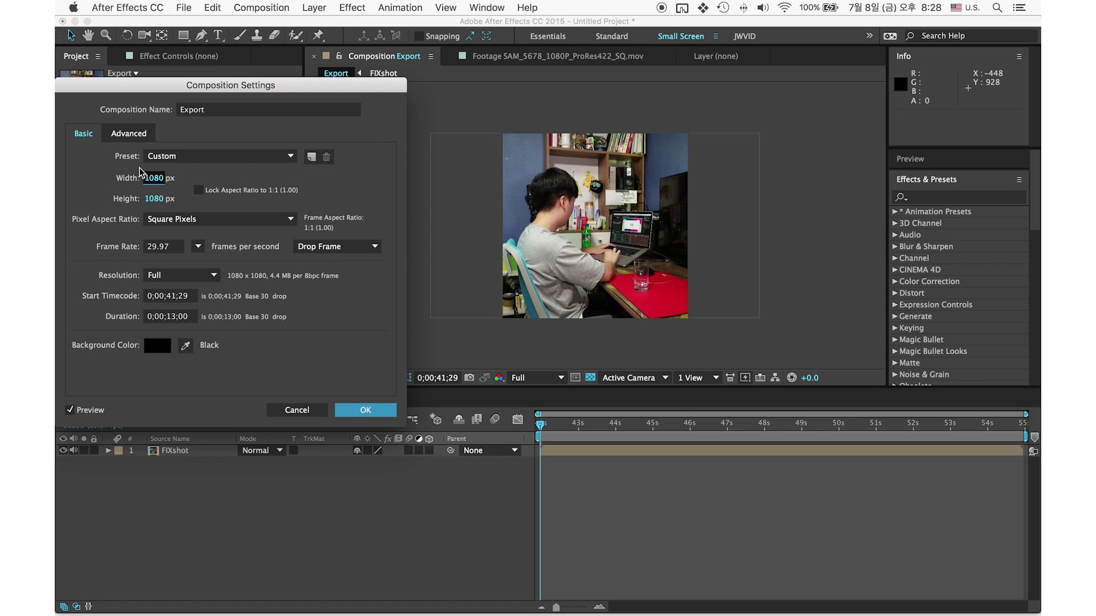
{"action": "left_click", "coordinate": [161, 198]}
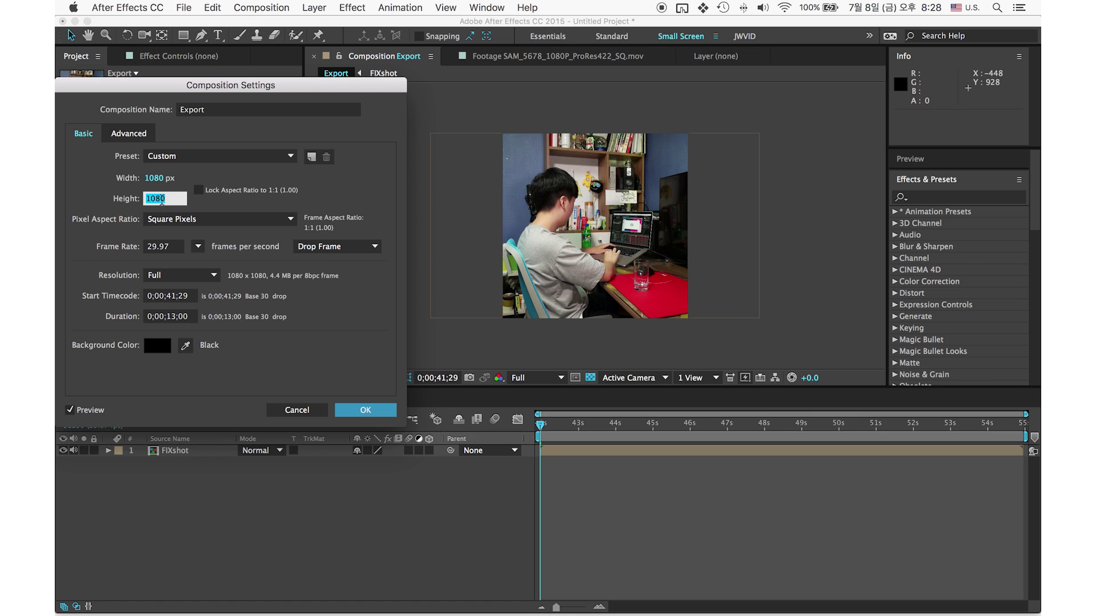
{"action": "left_click", "coordinate": [362, 411]}
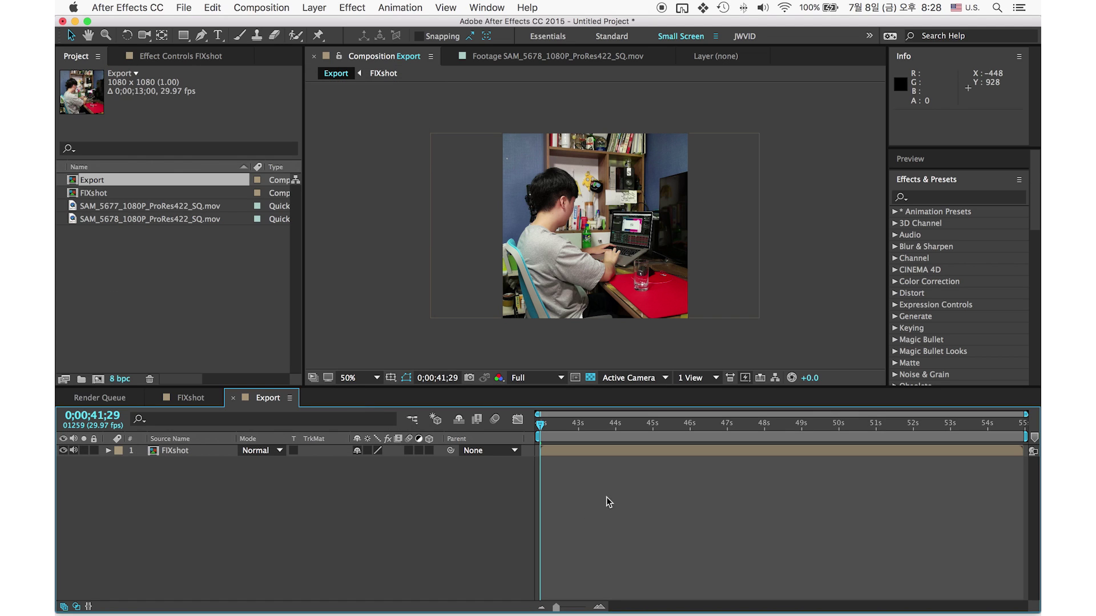
Add the expression wiggle(1.5,20) to the Position property of the FIXshot layer in the Export composition
{"action": "left_click", "coordinate": [588, 300]}
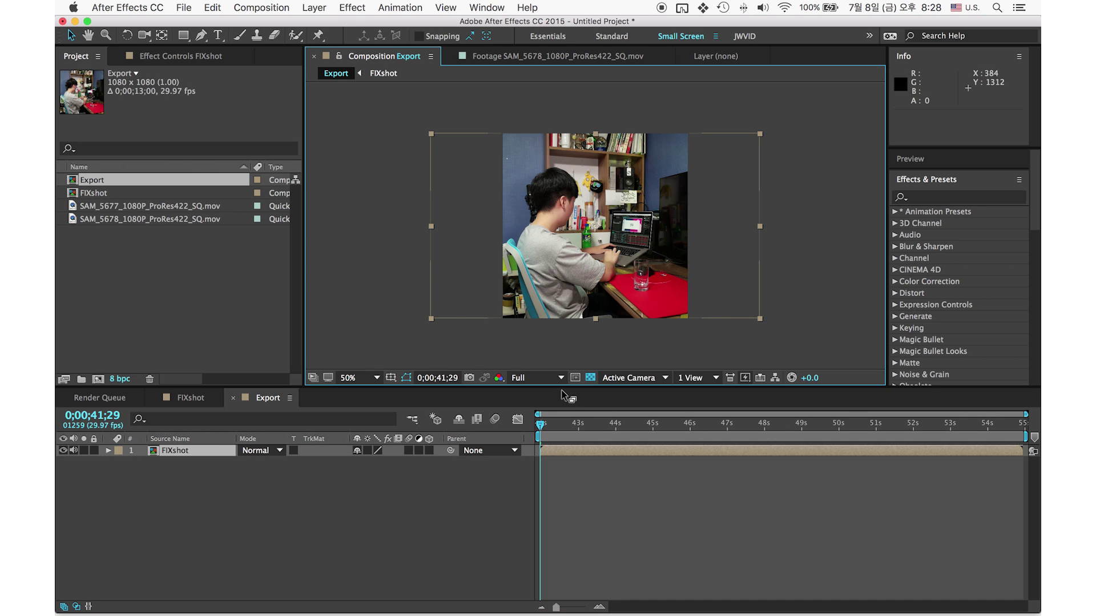
{"action": "key", "text": "p"}
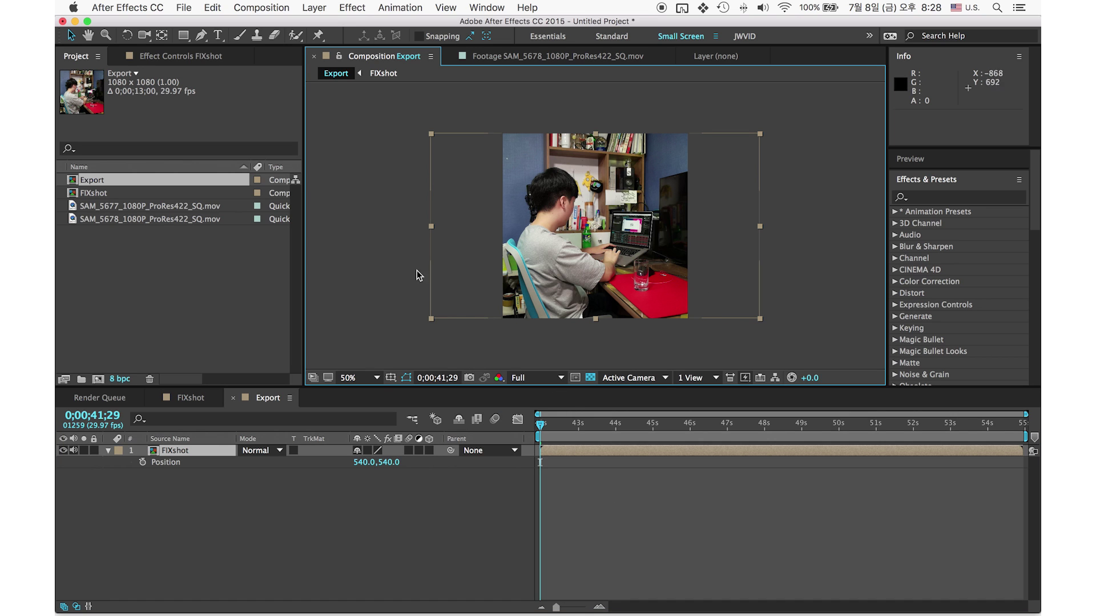
{"action": "key", "text": "slash"}
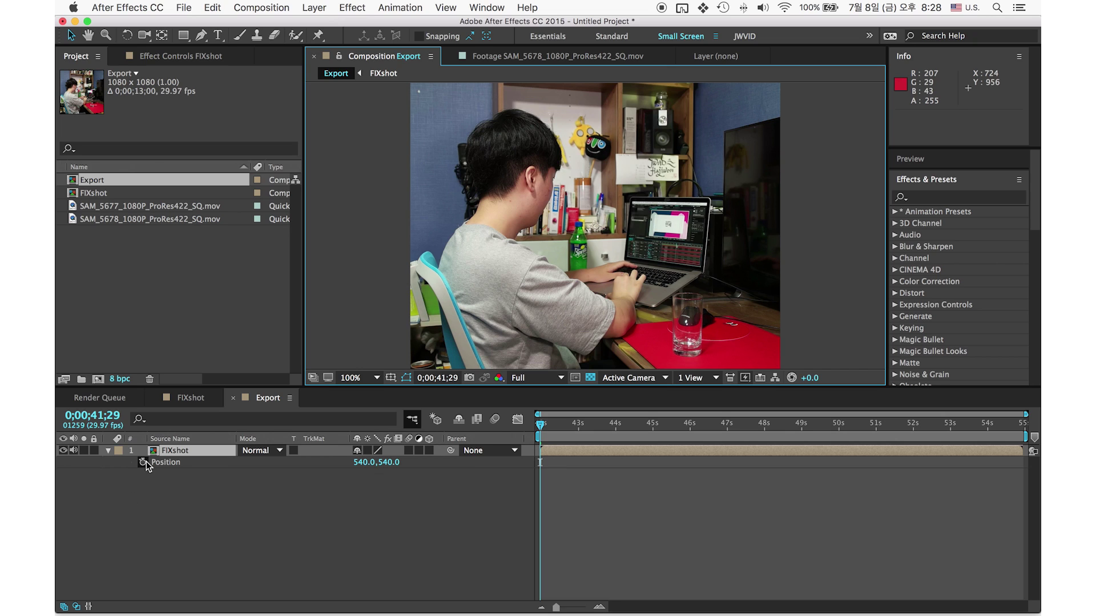
{"action": "left_click", "coordinate": [144, 463], "text": "alt"}
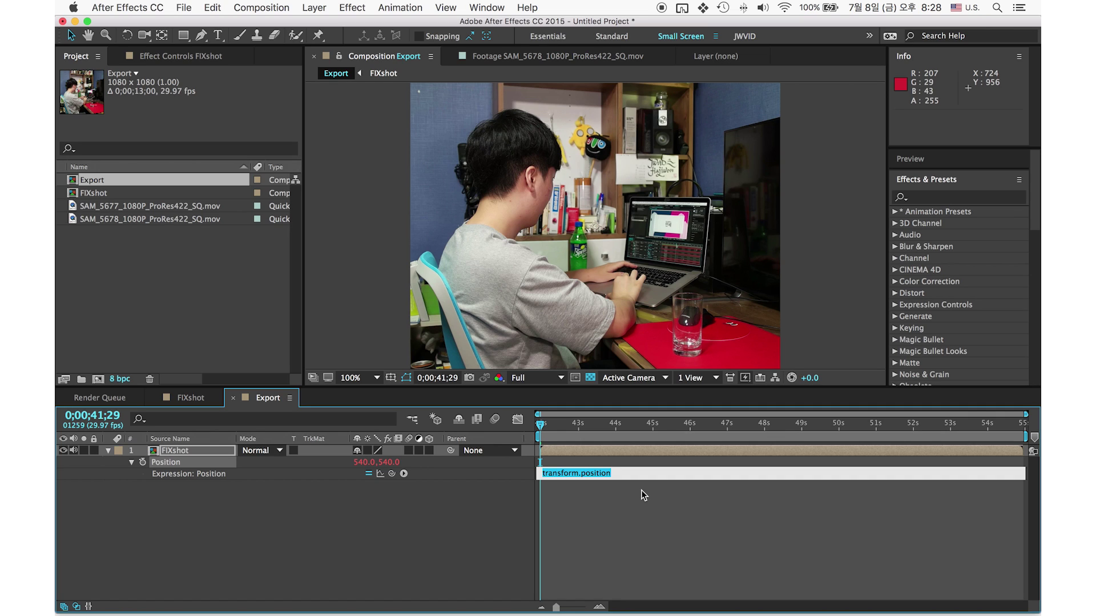
{"action": "type", "text": "wiggle(1.5,20"}
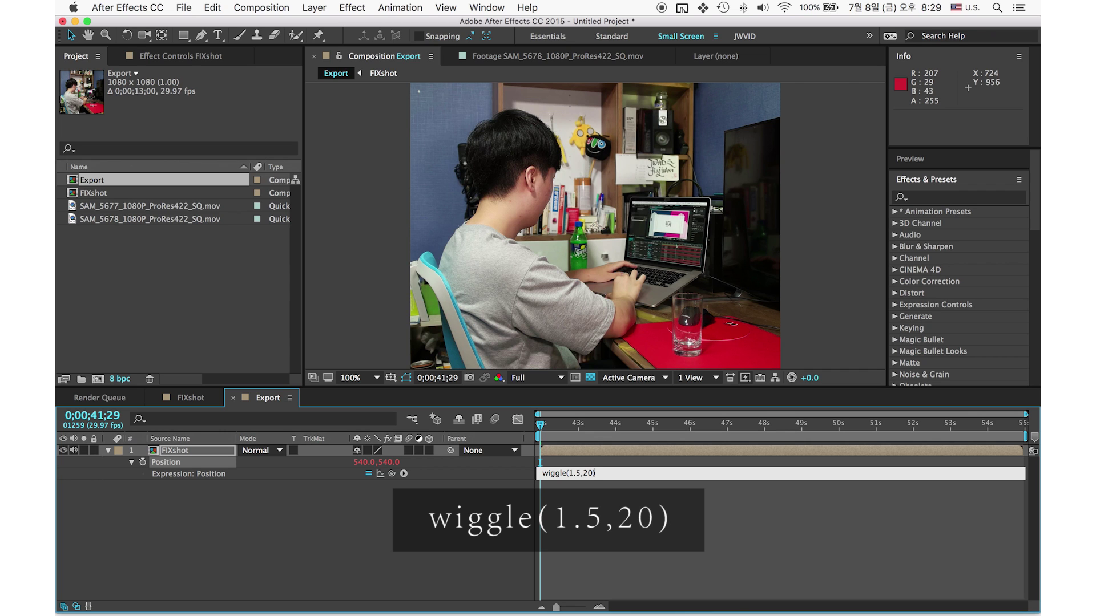
{"action": "left_click", "coordinate": [621, 498]}
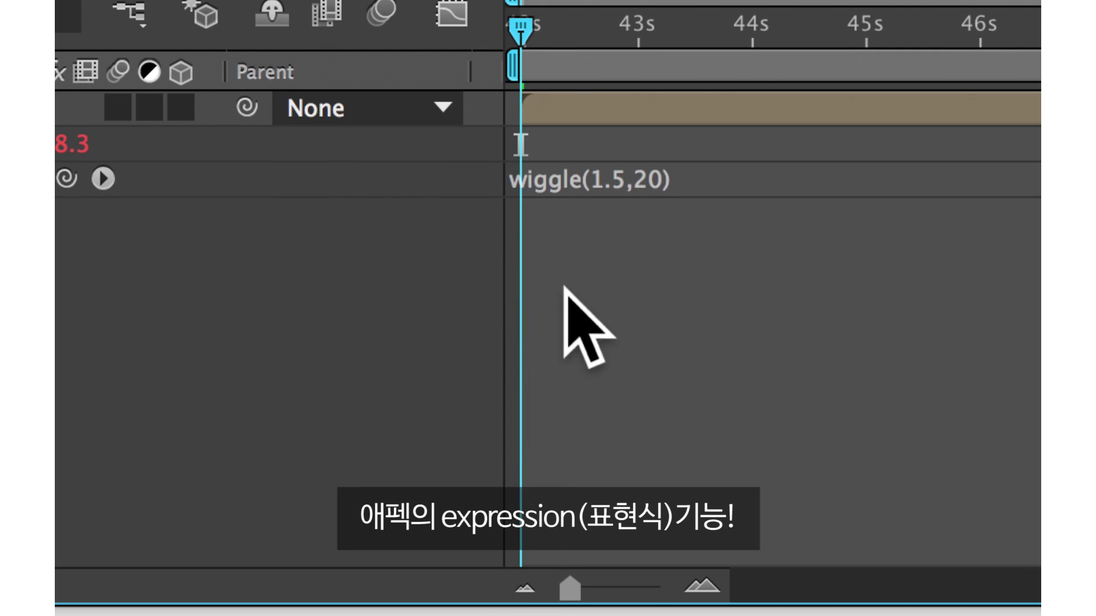
Check the wiggle for exposed frame edges and scale the FIXshot layer up uniformly to about 115% to cover them
{"action": "left_click_drag", "start_coordinate": [552, 10], "coordinate": [762, 86]}
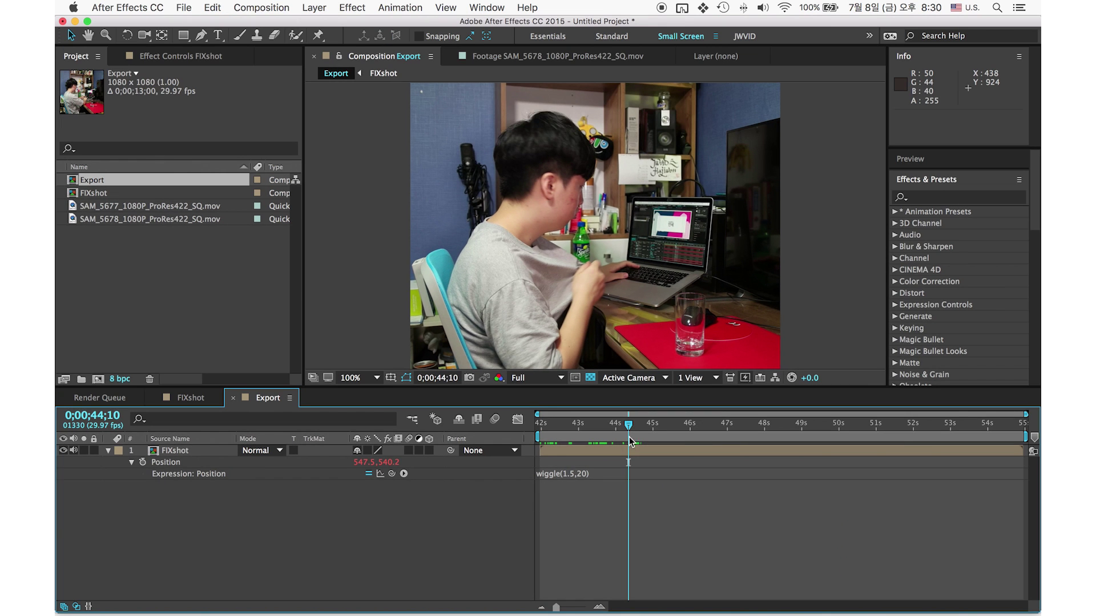
{"action": "left_click_drag", "start_coordinate": [629, 438], "coordinate": [913, 456]}
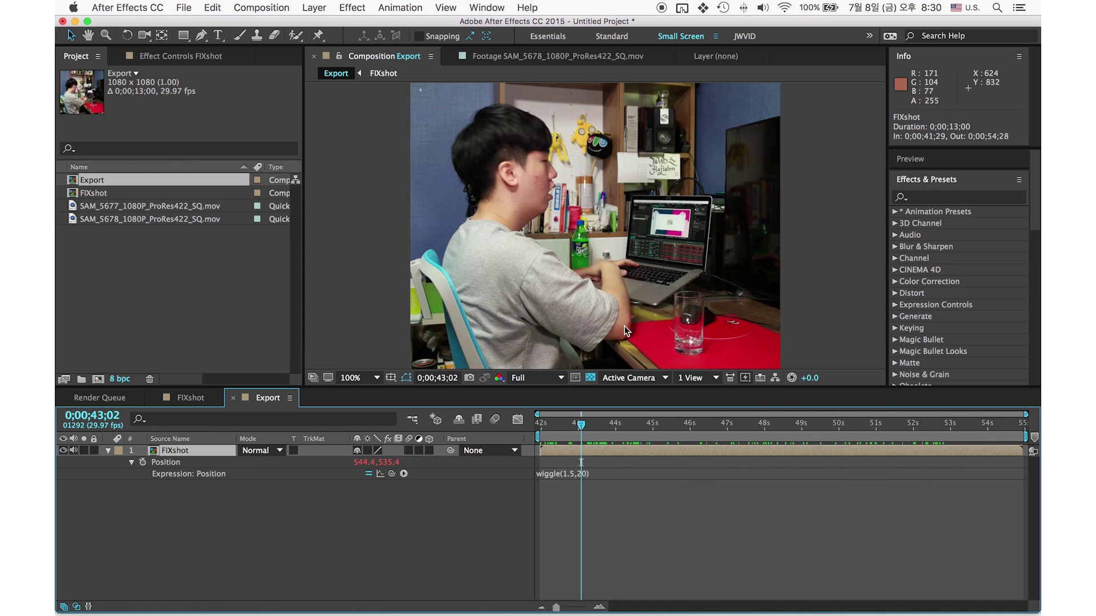
{"action": "key", "text": "comma"}
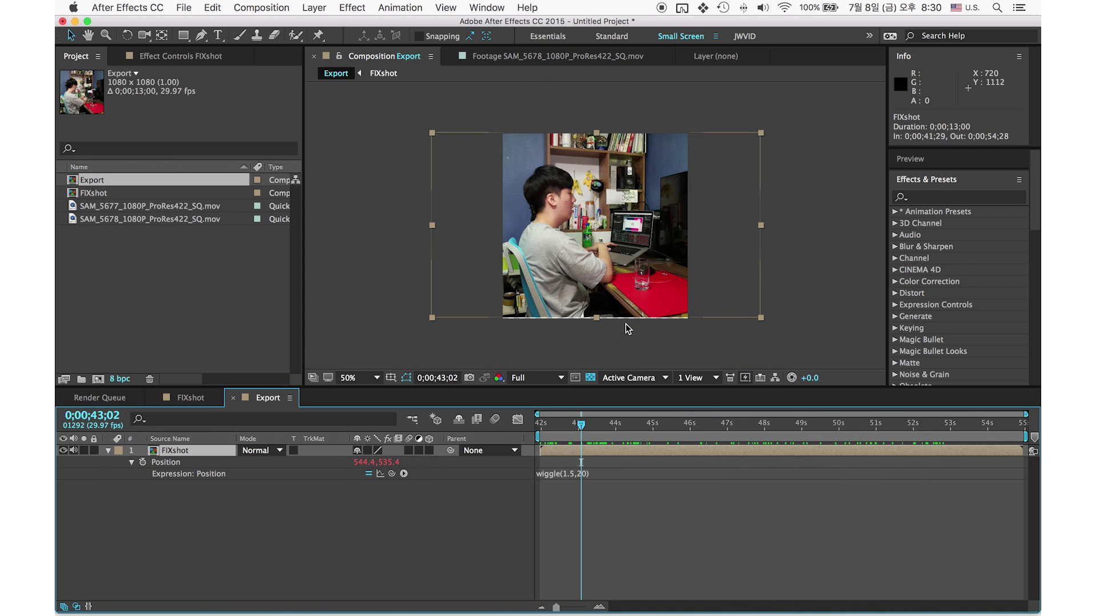
{"action": "key", "text": "shift+slash"}
{"action": "mouse_move", "coordinate": [581, 426]}
{"action": "left_mouse_down"}
{"action": "mouse_move", "coordinate": [600, 427]}
{"action": "mouse_move", "coordinate": [587, 425]}
{"action": "left_mouse_up"}
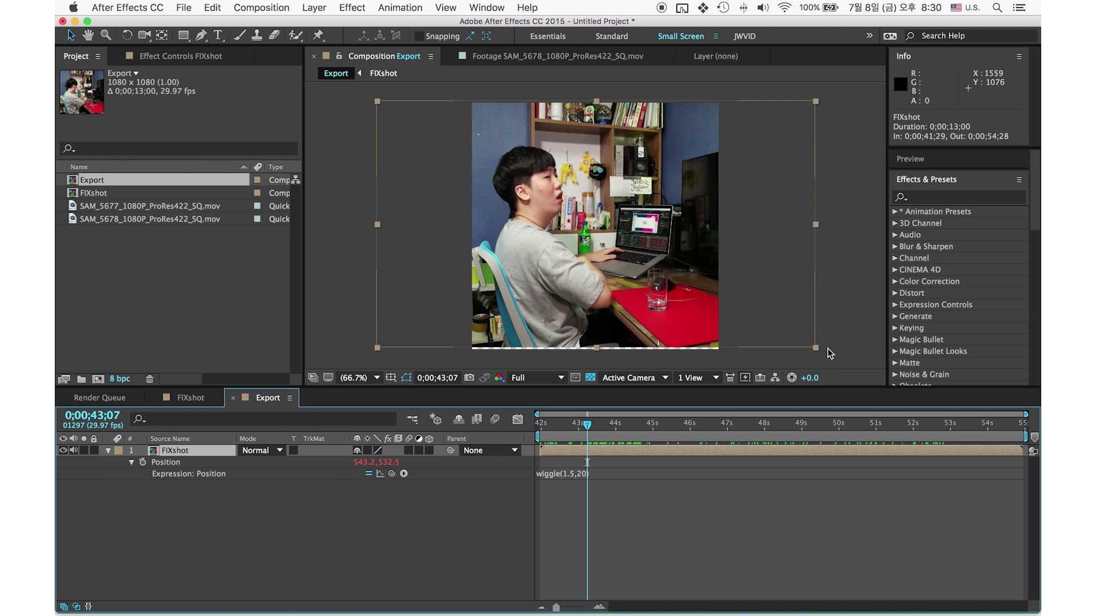
{"action": "left_click_drag", "start_coordinate": [815, 348], "coordinate": [847, 392]}
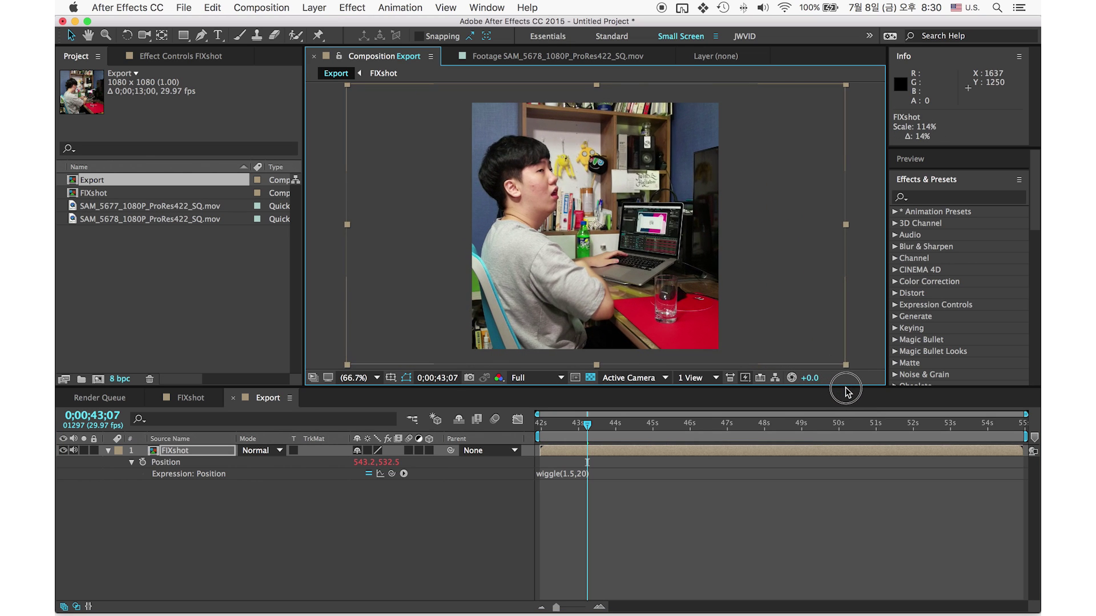
Play back the Export composition, including in an enlarged viewer, and scrub to 0;00;53;00 to examine the handheld shake and frame coverage
{"action": "key", "text": "space"}
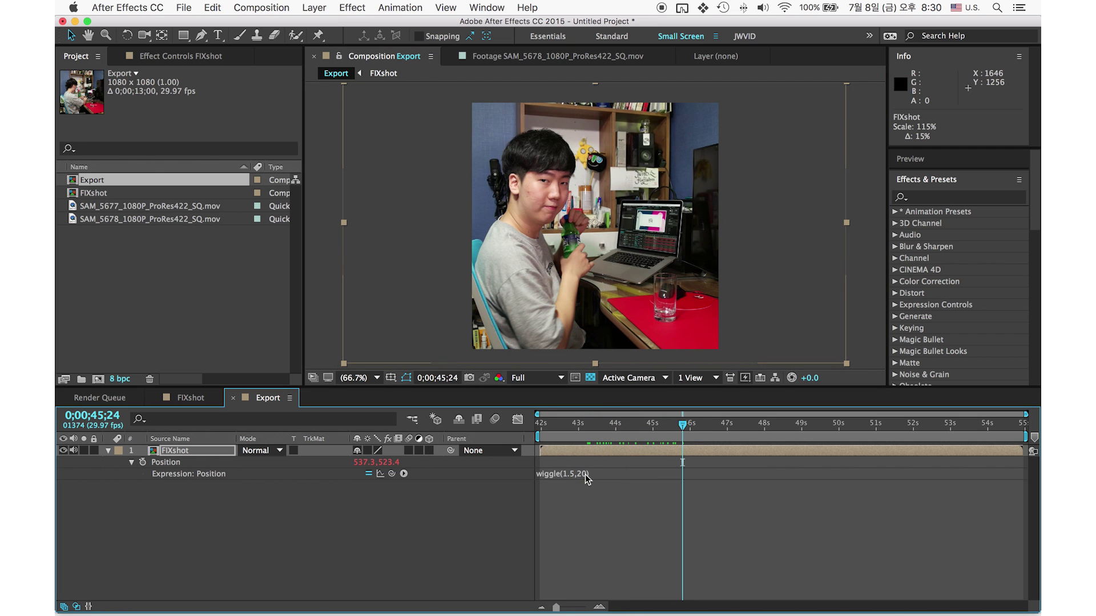
{"action": "left_click_drag", "start_coordinate": [707, 429], "coordinate": [978, 477]}
{"action": "key", "text": "space"}
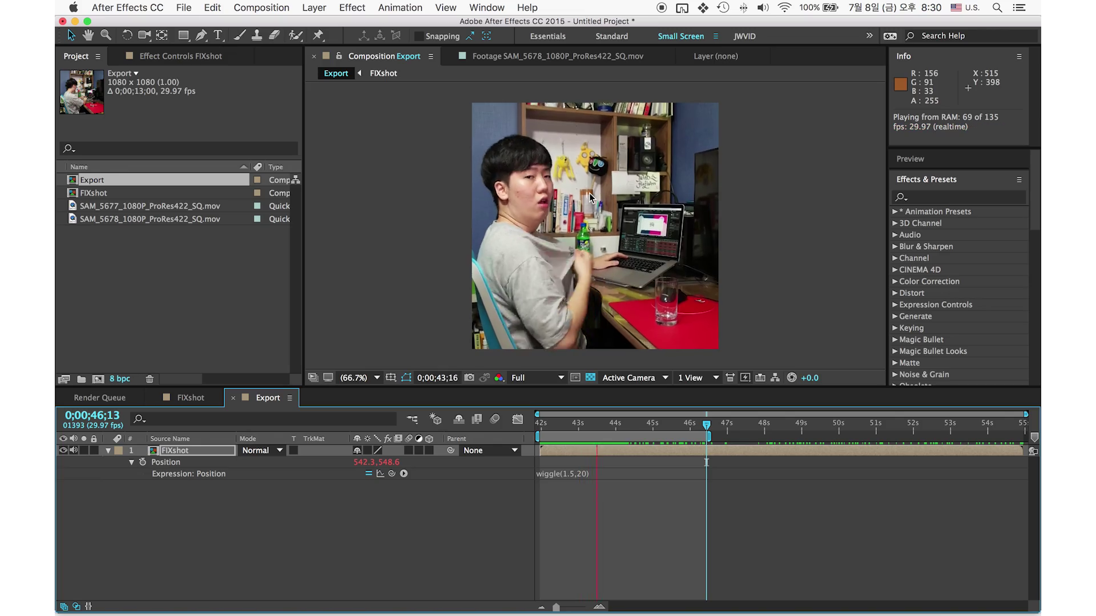
{"action": "key", "text": "grave"}
{"action": "scroll", "coordinate": [678, 316], "scroll_direction": "up", "scroll_amount": 3}
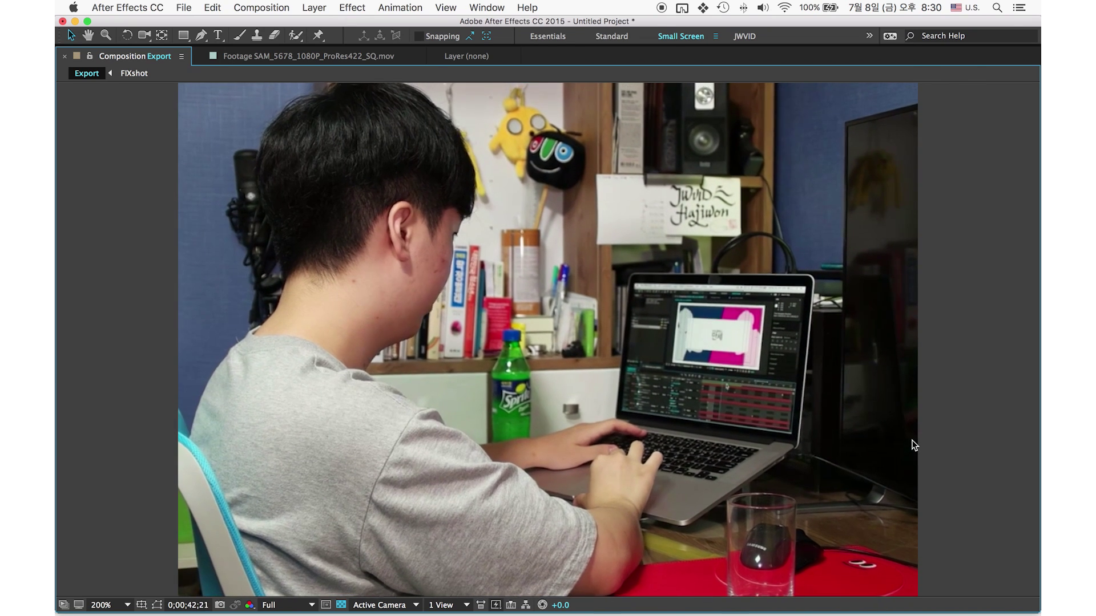
{"action": "key", "text": "grave"}
{"action": "key", "text": "space"}
{"action": "scroll", "coordinate": [643, 282], "scroll_direction": "down", "scroll_amount": 2}
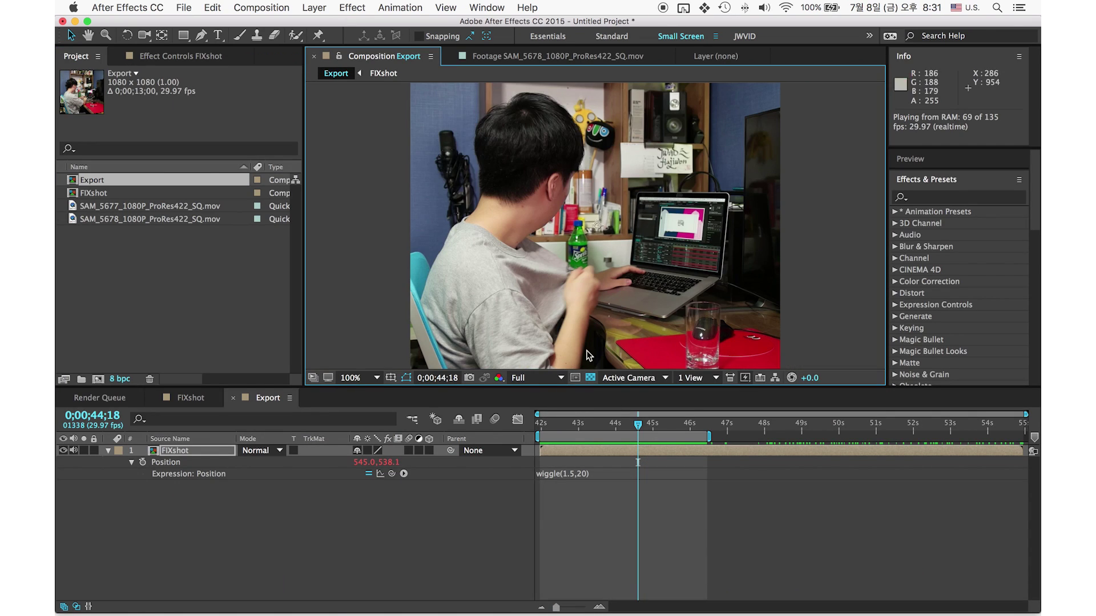
{"action": "left_click_drag", "start_coordinate": [685, 428], "coordinate": [956, 473]}
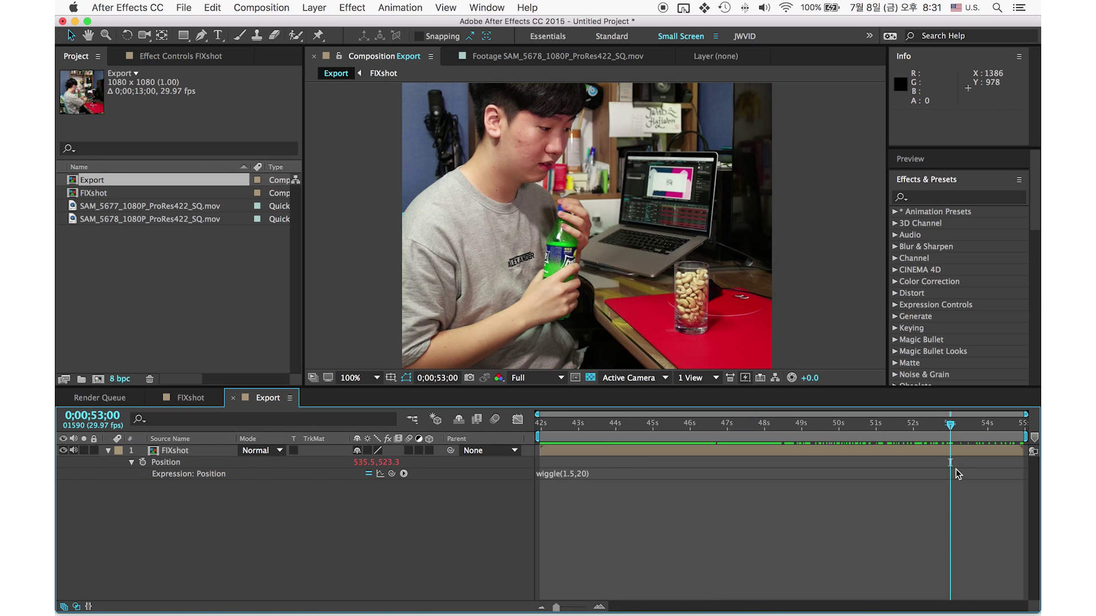